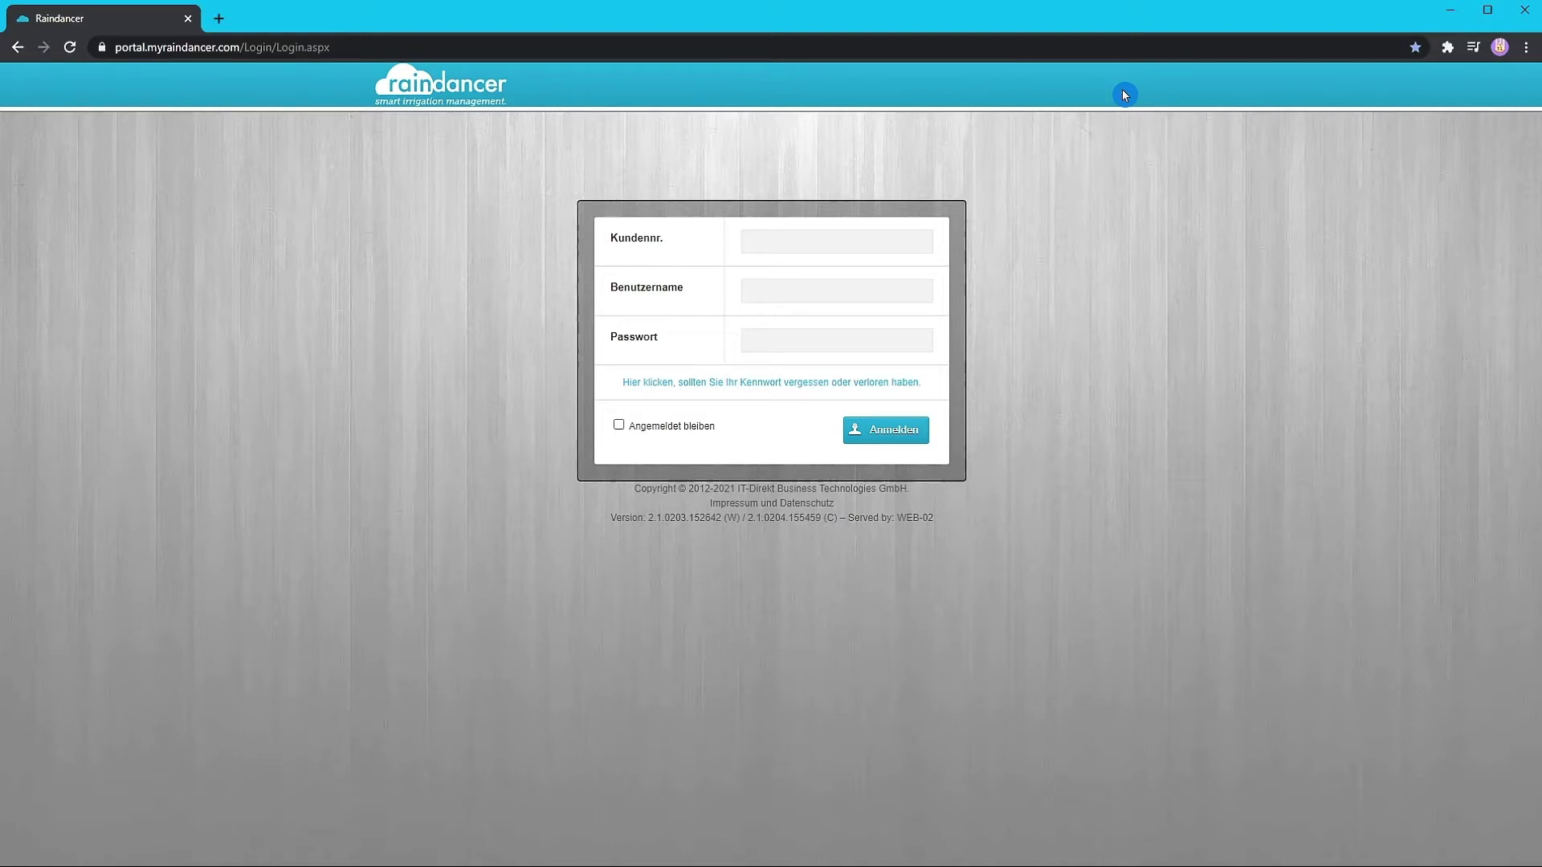
- Sign in to Raindancer as Administrator with the customer number and account password
{"action": "left_click", "coordinate": [836, 235]}
{"action": "left_click", "coordinate": [762, 293]}
{"action": "type", "text": "Admini"}
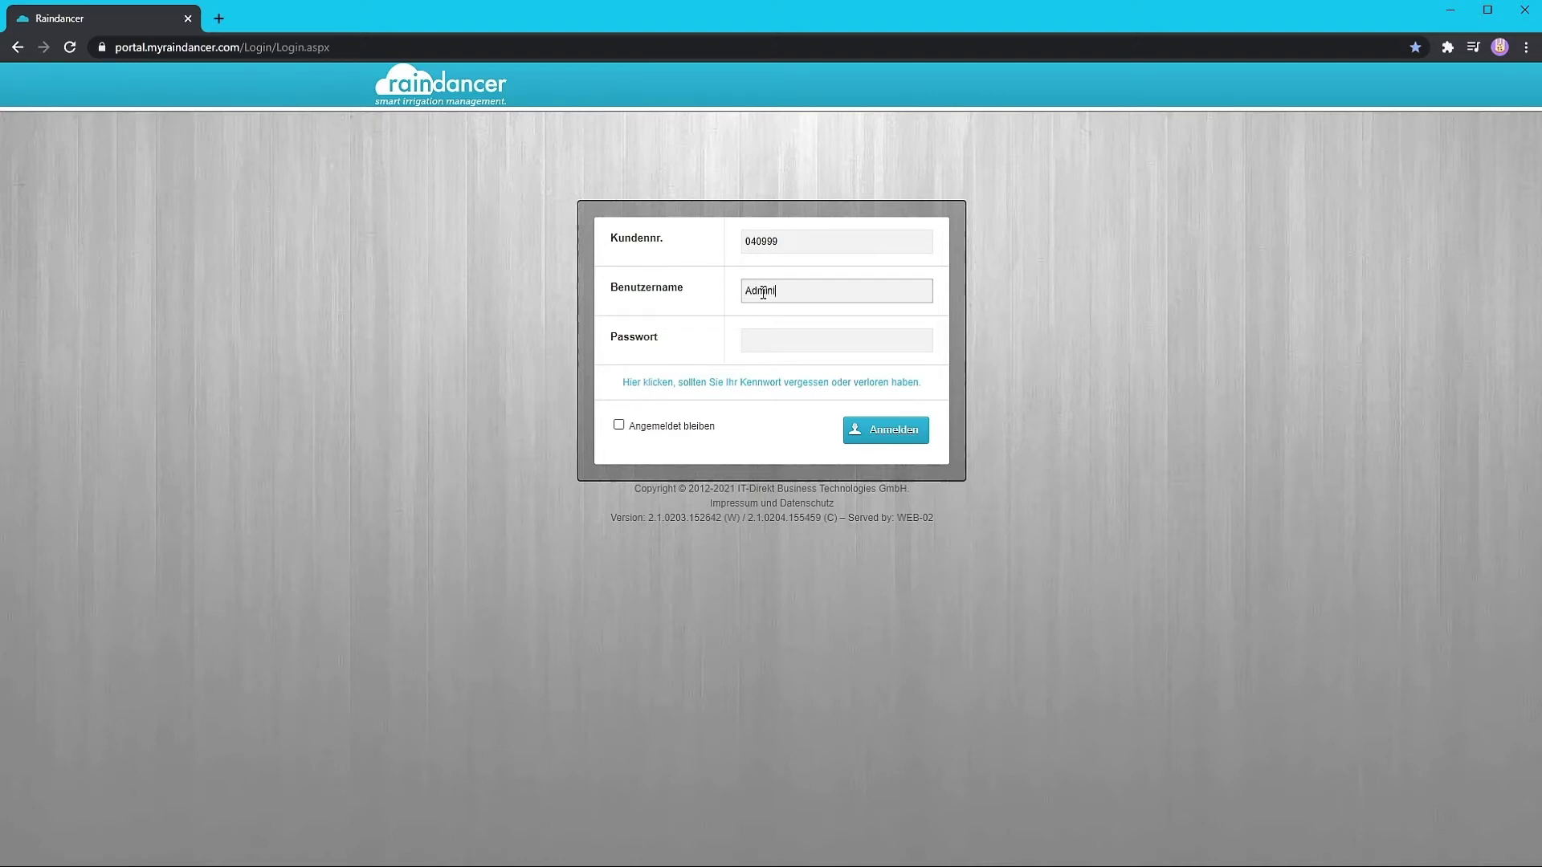
{"action": "type", "text": "strator"}
{"action": "key", "text": "Tab"}
{"action": "type", "text": "****"}
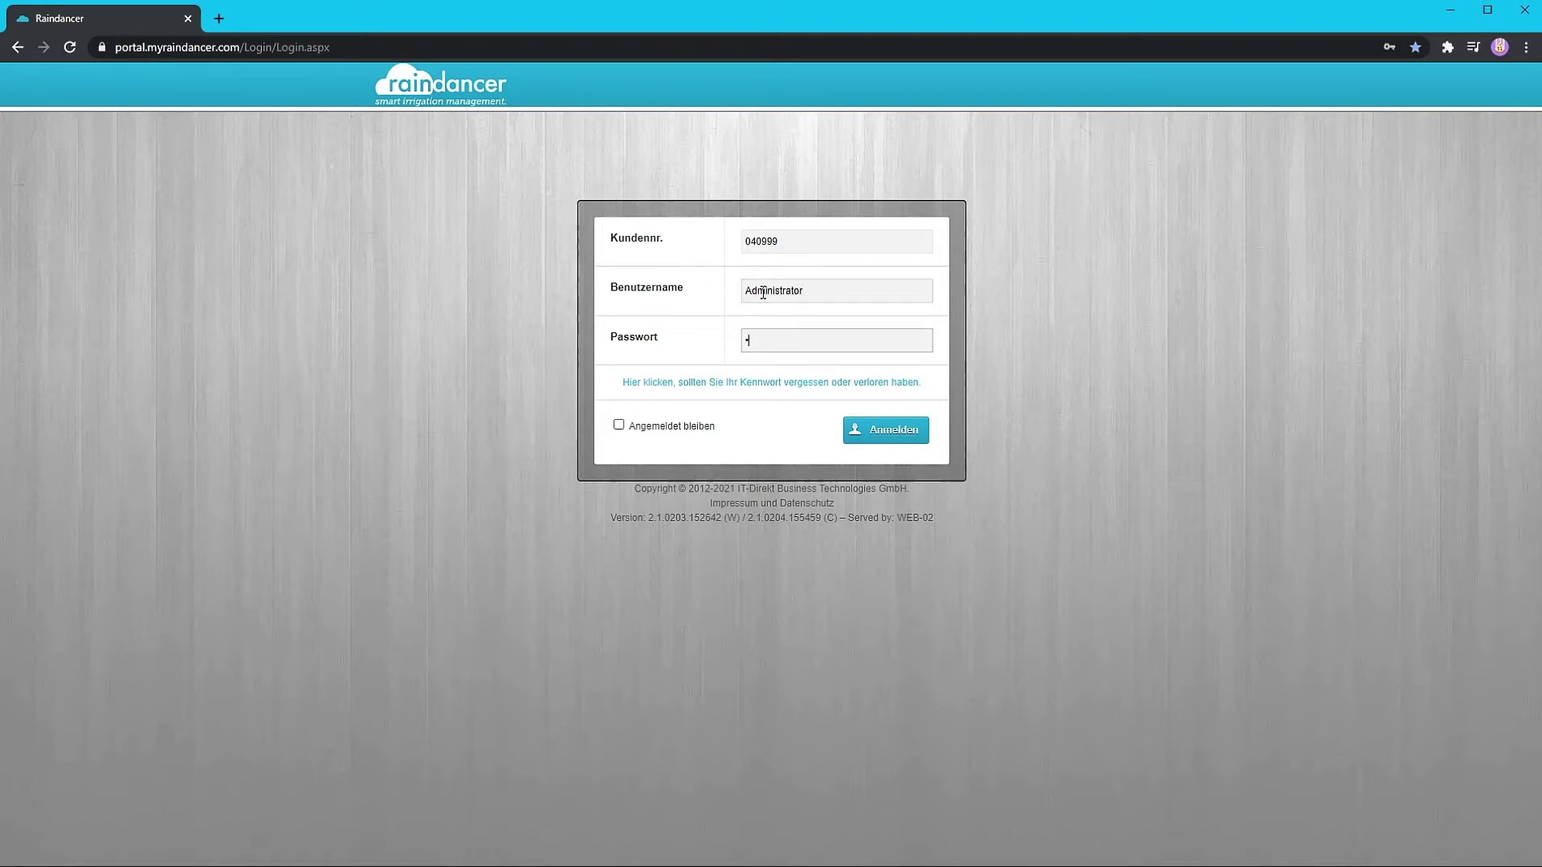
{"action": "type", "text": "****"}
{"action": "left_click", "coordinate": [886, 443]}
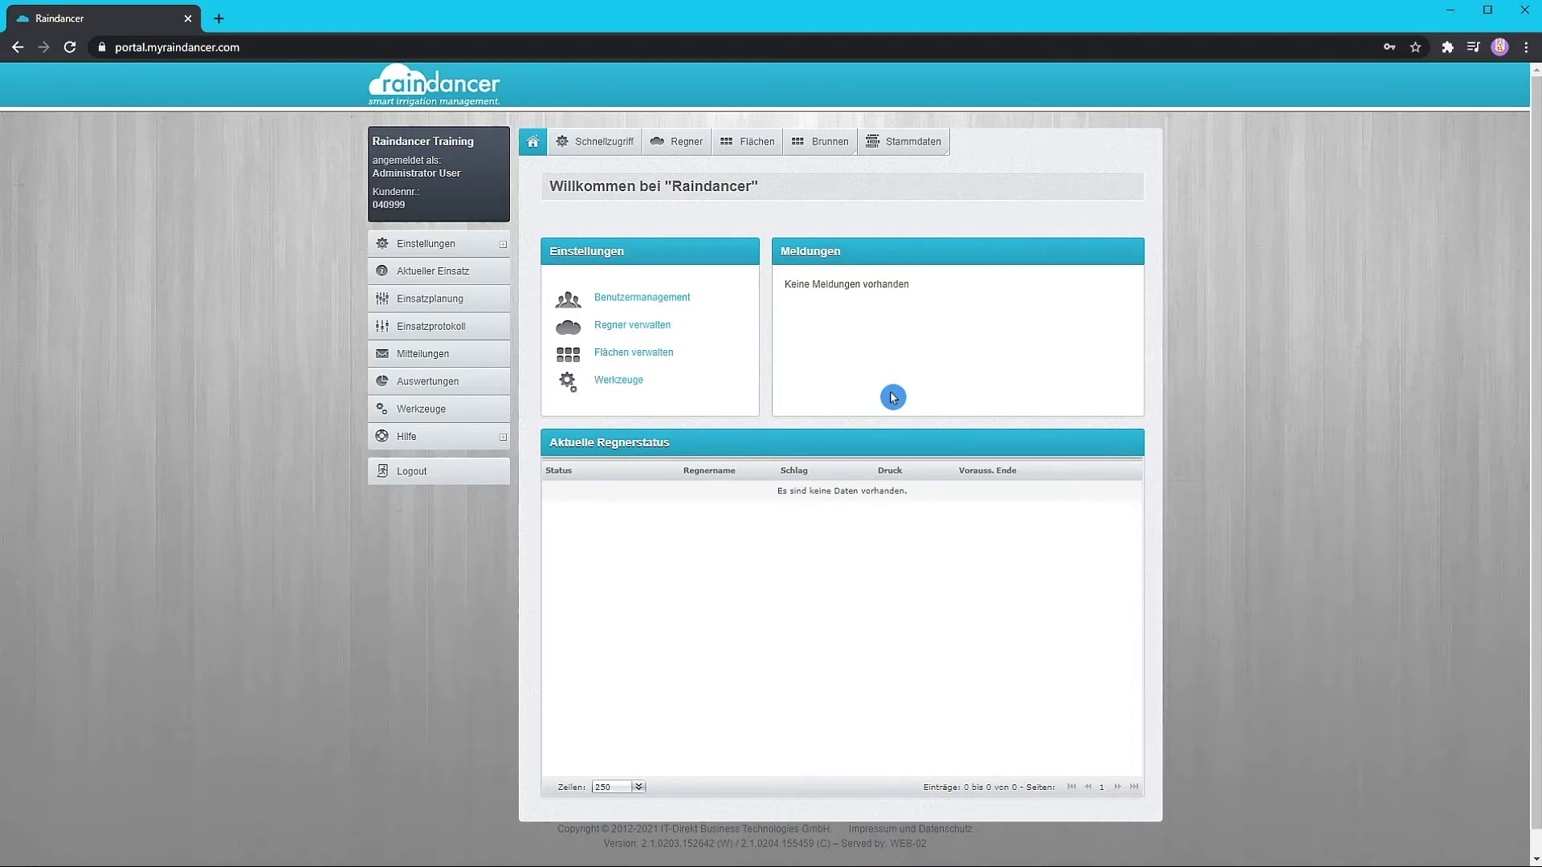
- Go to Benutzermanagement from the dashboard's settings links
{"action": "left_click", "coordinate": [666, 302]}
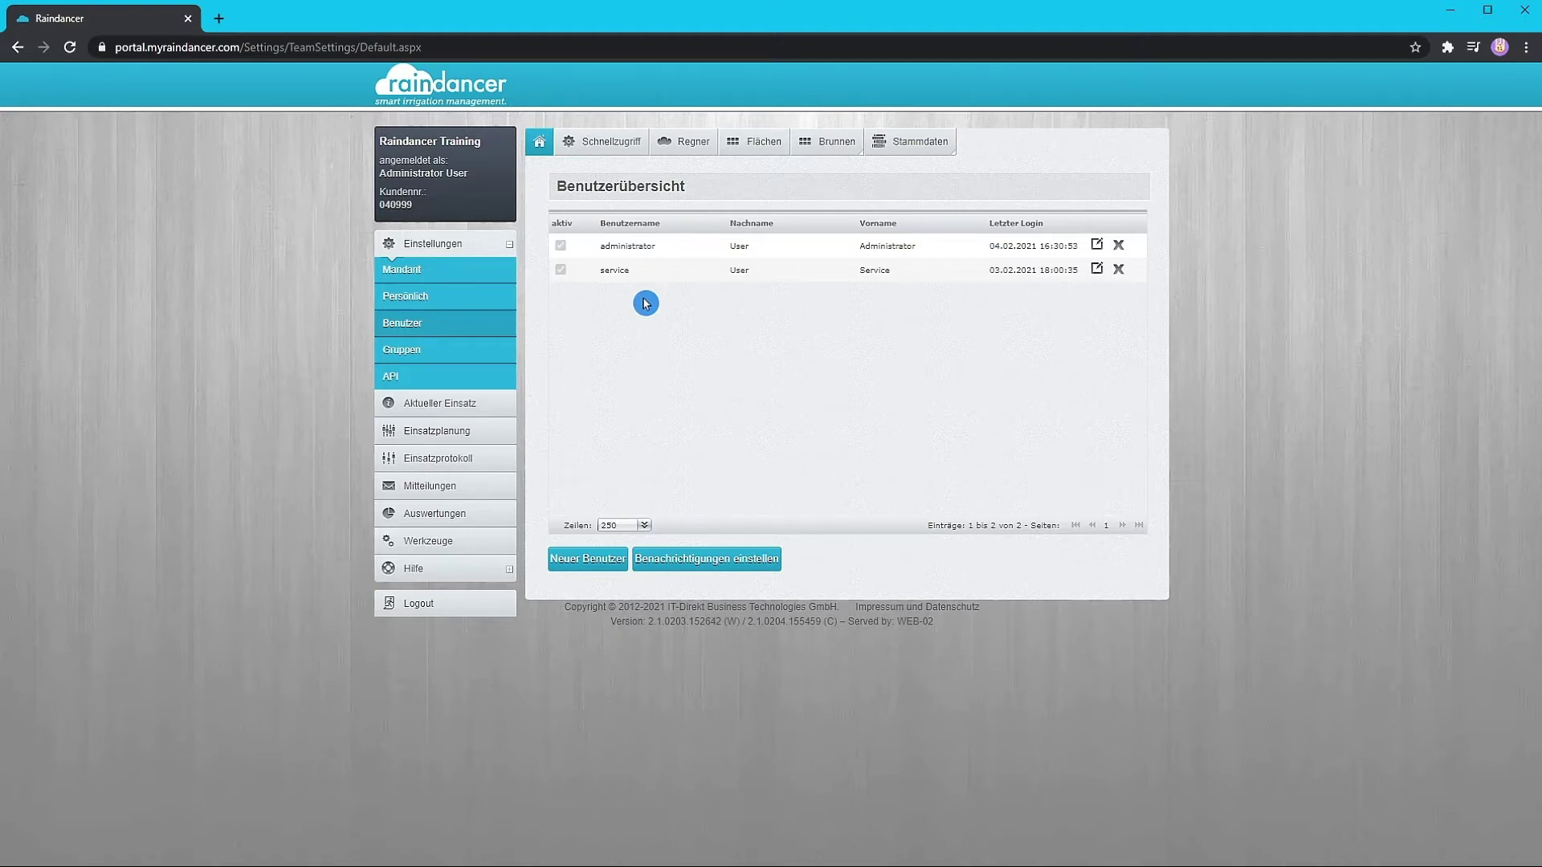
- Open the administrator account's edit form from the user overview
{"action": "left_click", "coordinate": [1097, 249]}
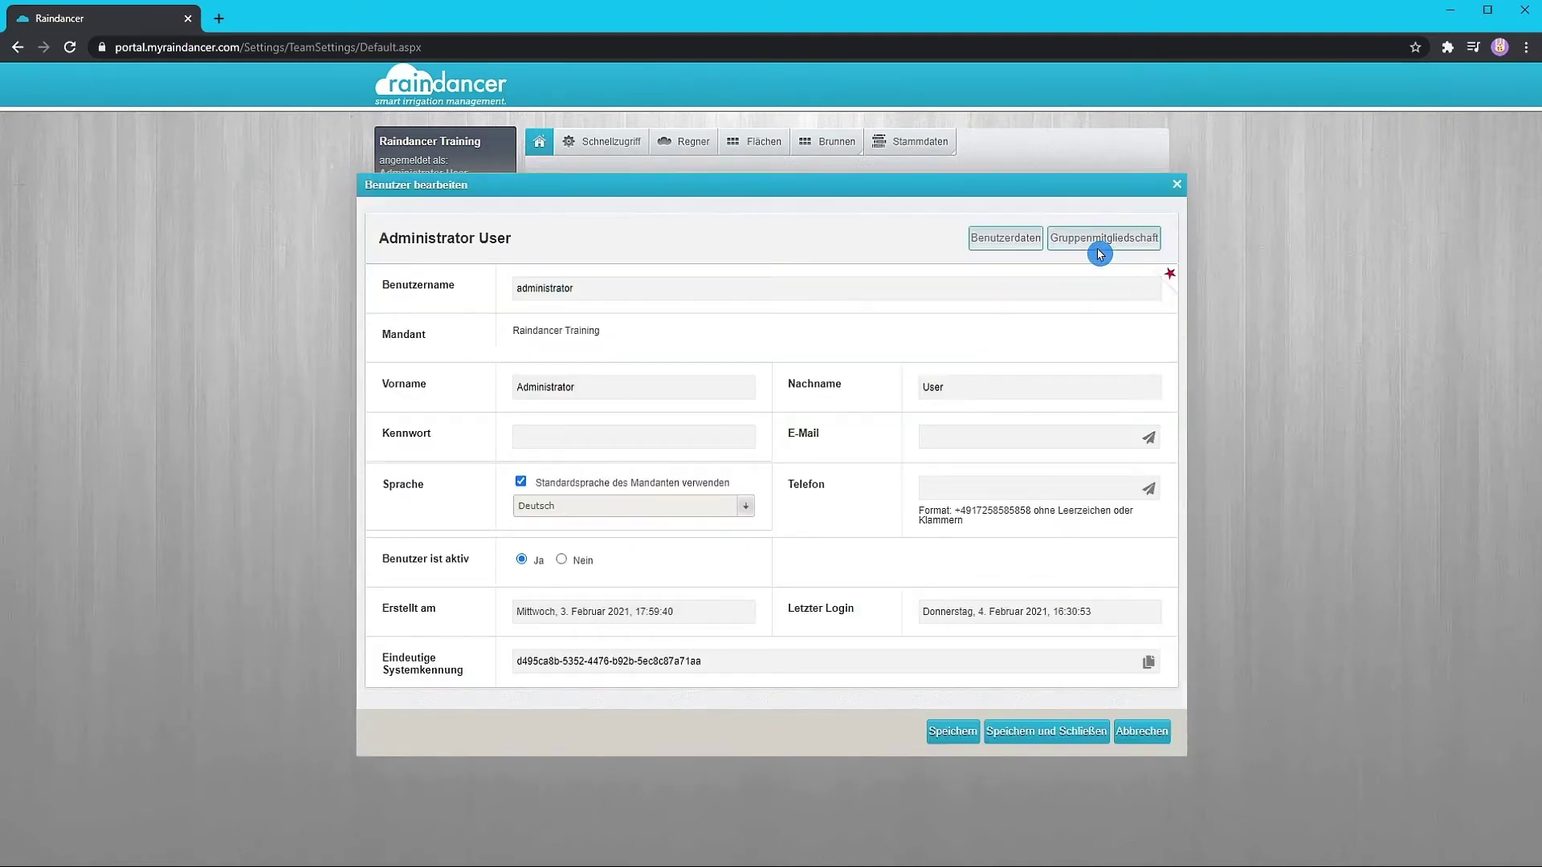
- Replace the administrator's first name, last name, password and e-mail address with new values
{"action": "left_click", "coordinate": [1097, 246]}
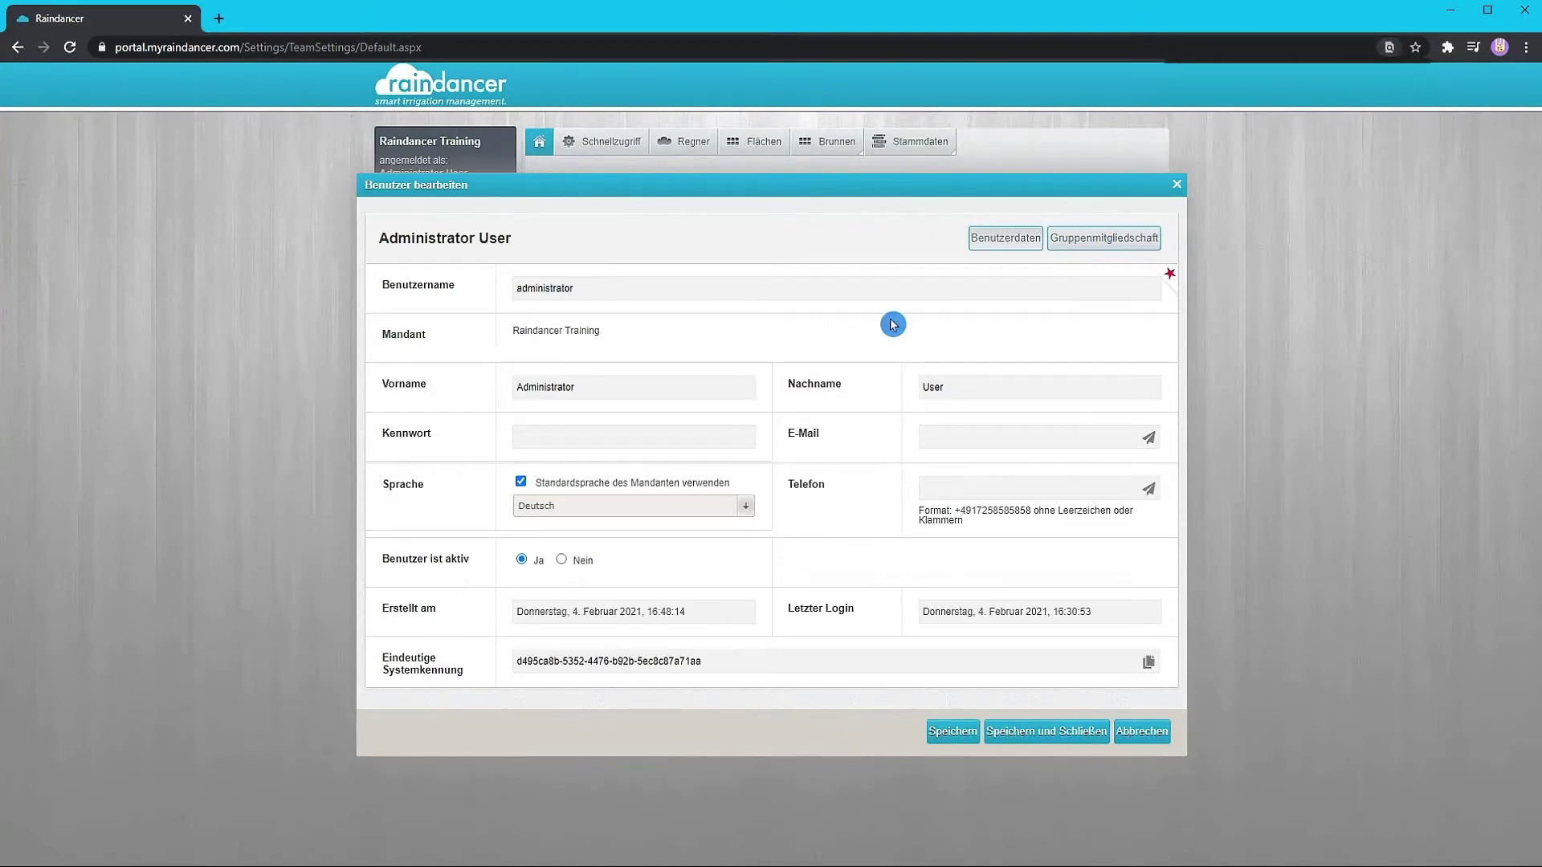
{"action": "left_click_drag", "start_coordinate": [592, 389], "coordinate": [472, 389]}
{"action": "type", "text": "Sherlock"}
{"action": "key", "text": "Tab"}
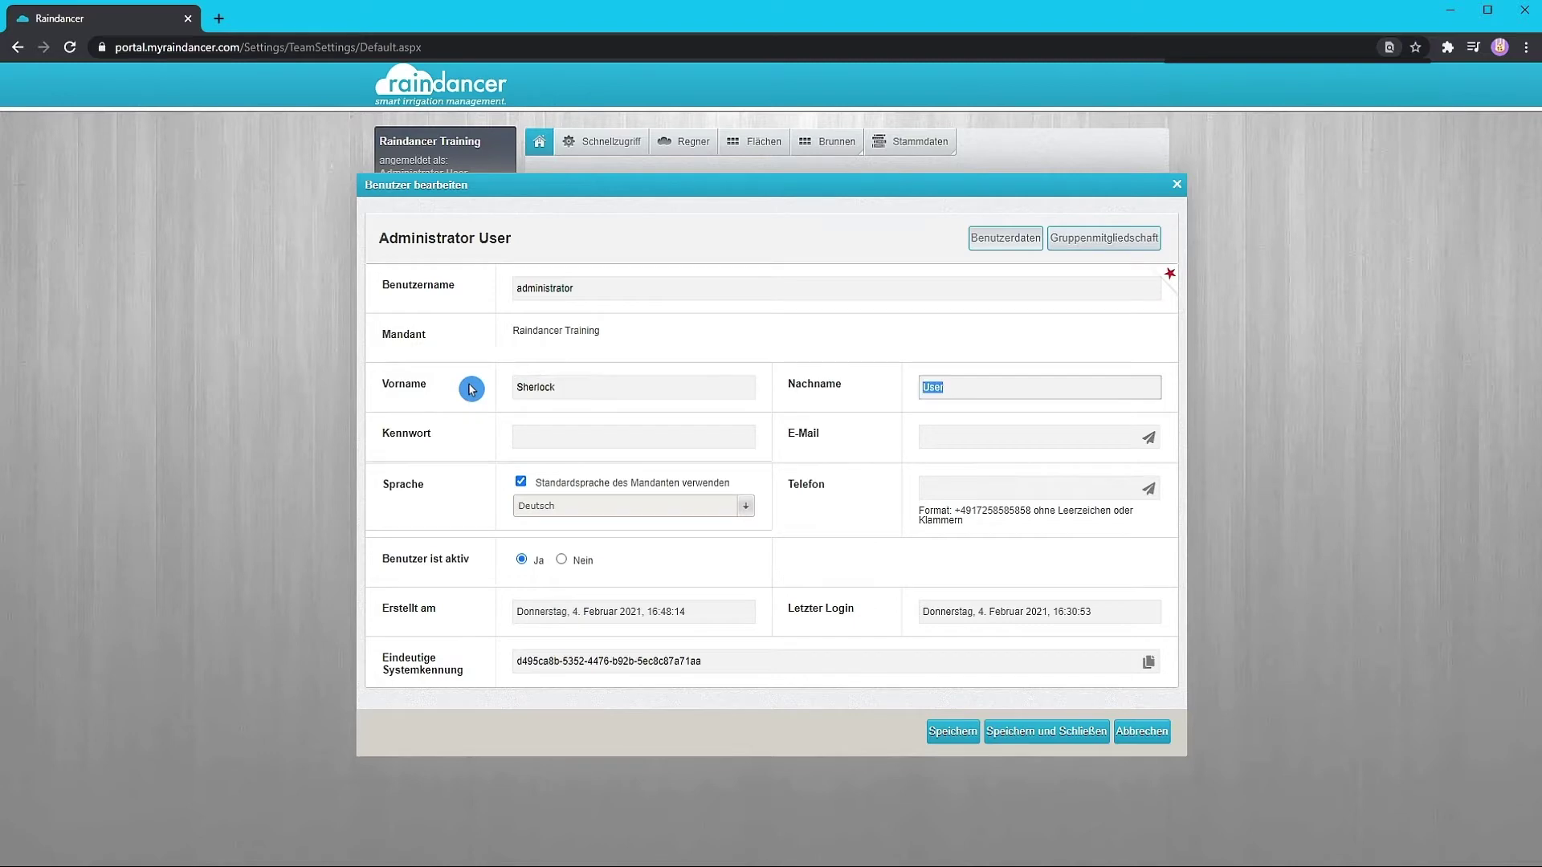
{"action": "type", "text": "Holmes"}
{"action": "key", "text": "Tab"}
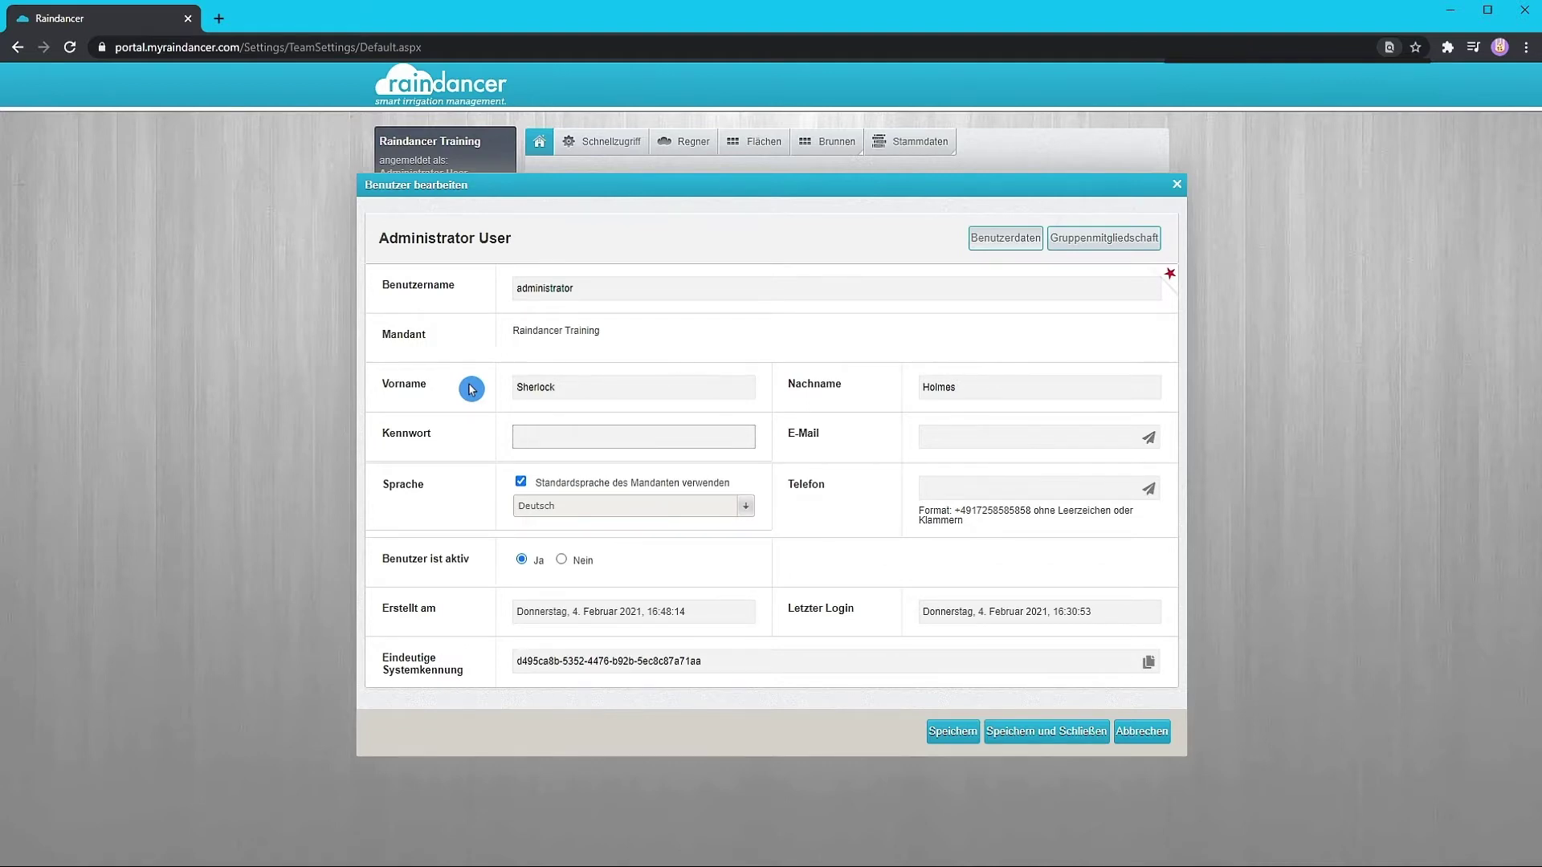
{"action": "type", "text": "••••••••"}
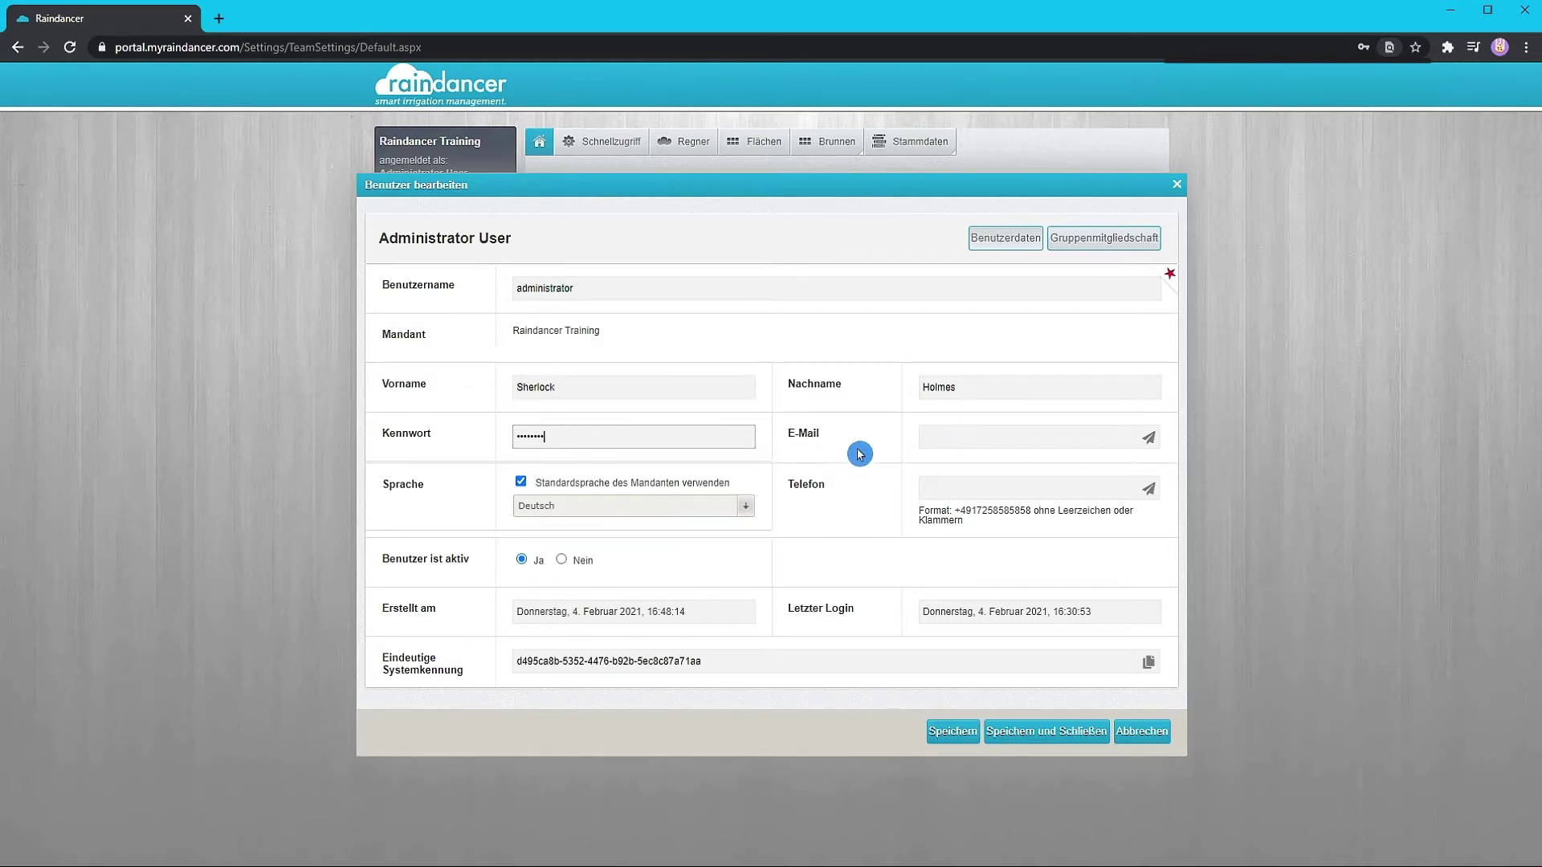
{"action": "left_click", "coordinate": [937, 433]}
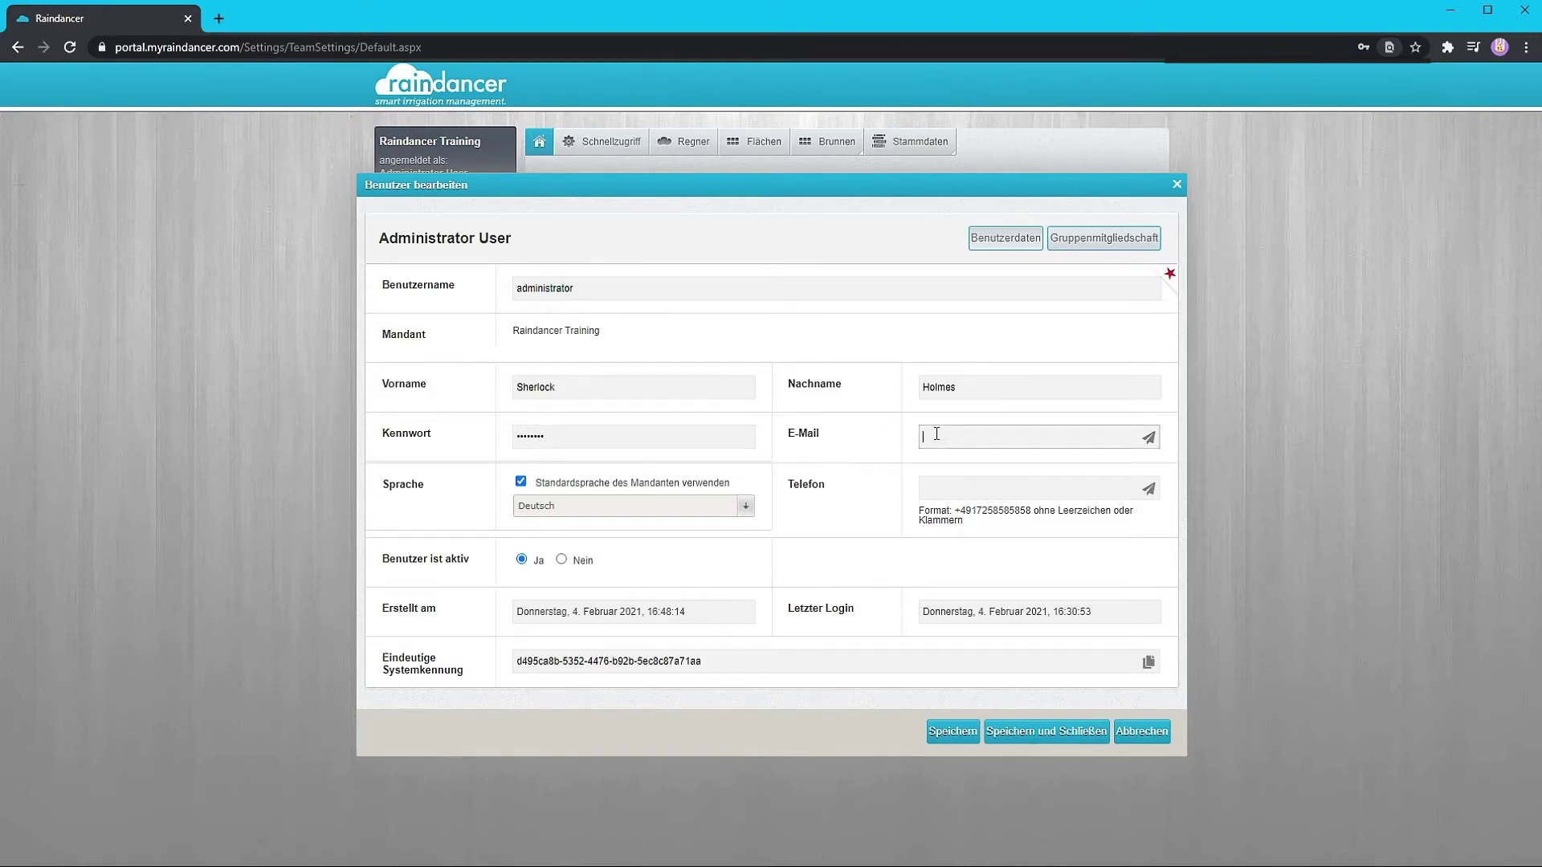
- Save and close the administrator's changes, then start a new user
{"action": "left_click", "coordinate": [947, 554]}
{"action": "left_click", "coordinate": [1014, 732]}
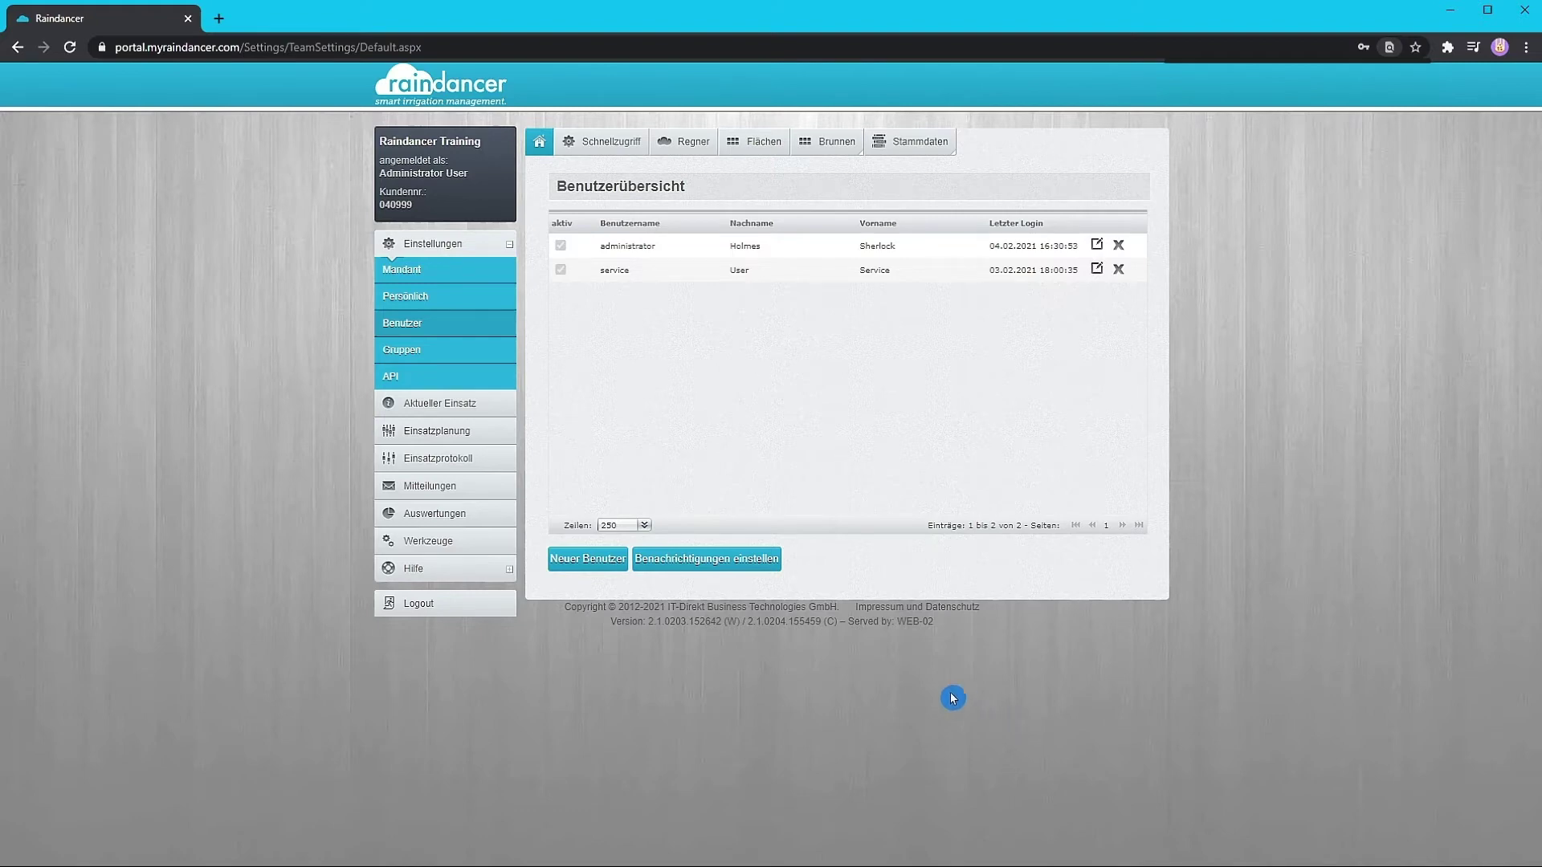
{"action": "left_click", "coordinate": [597, 560]}
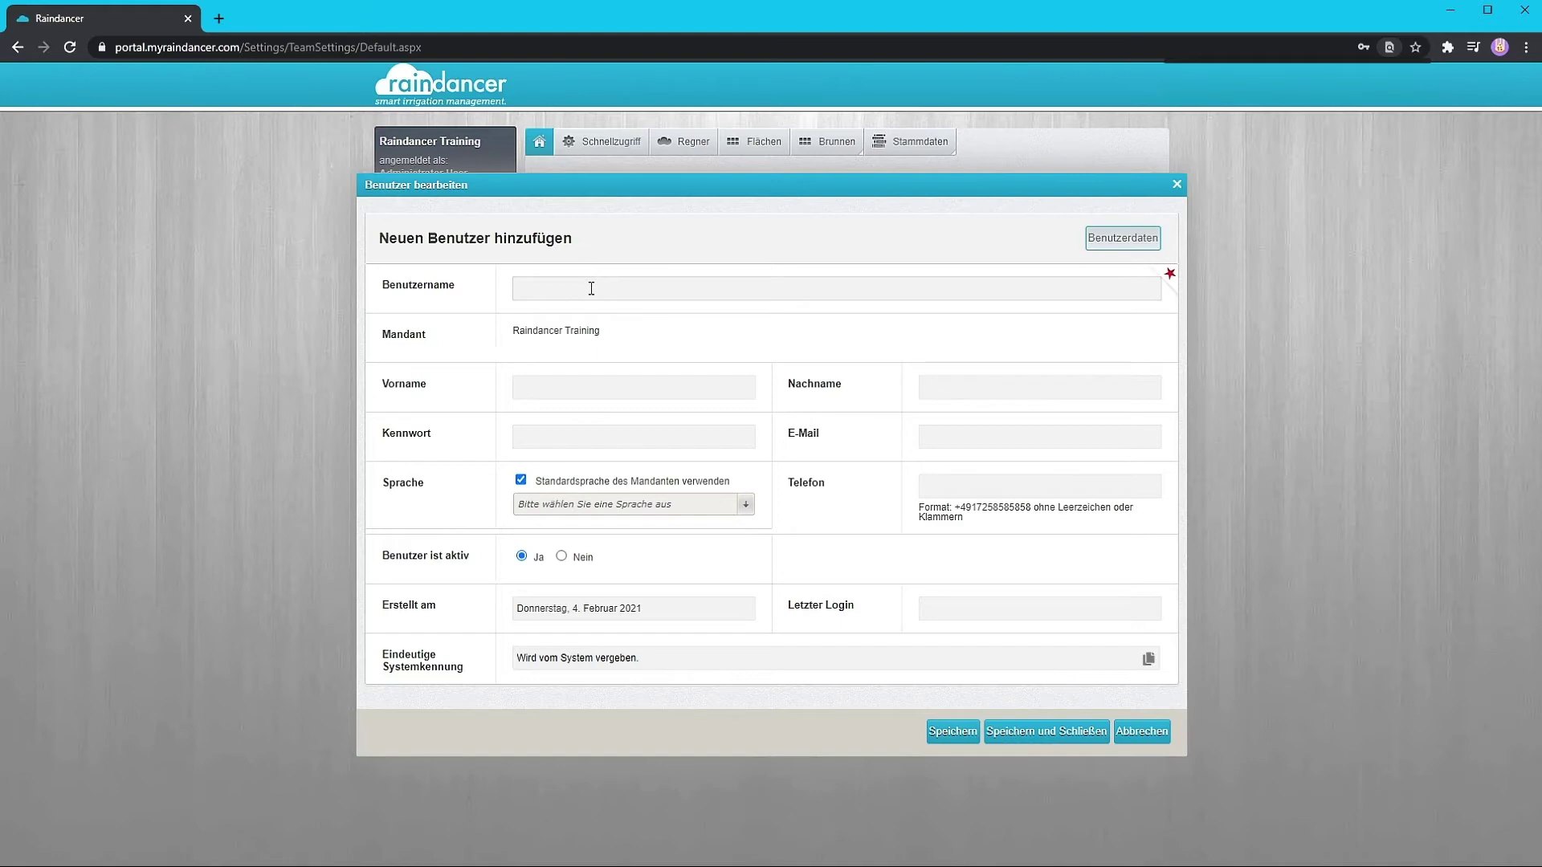
- Enter the new user's login name, first name, last name and password
{"action": "left_click", "coordinate": [591, 288]}
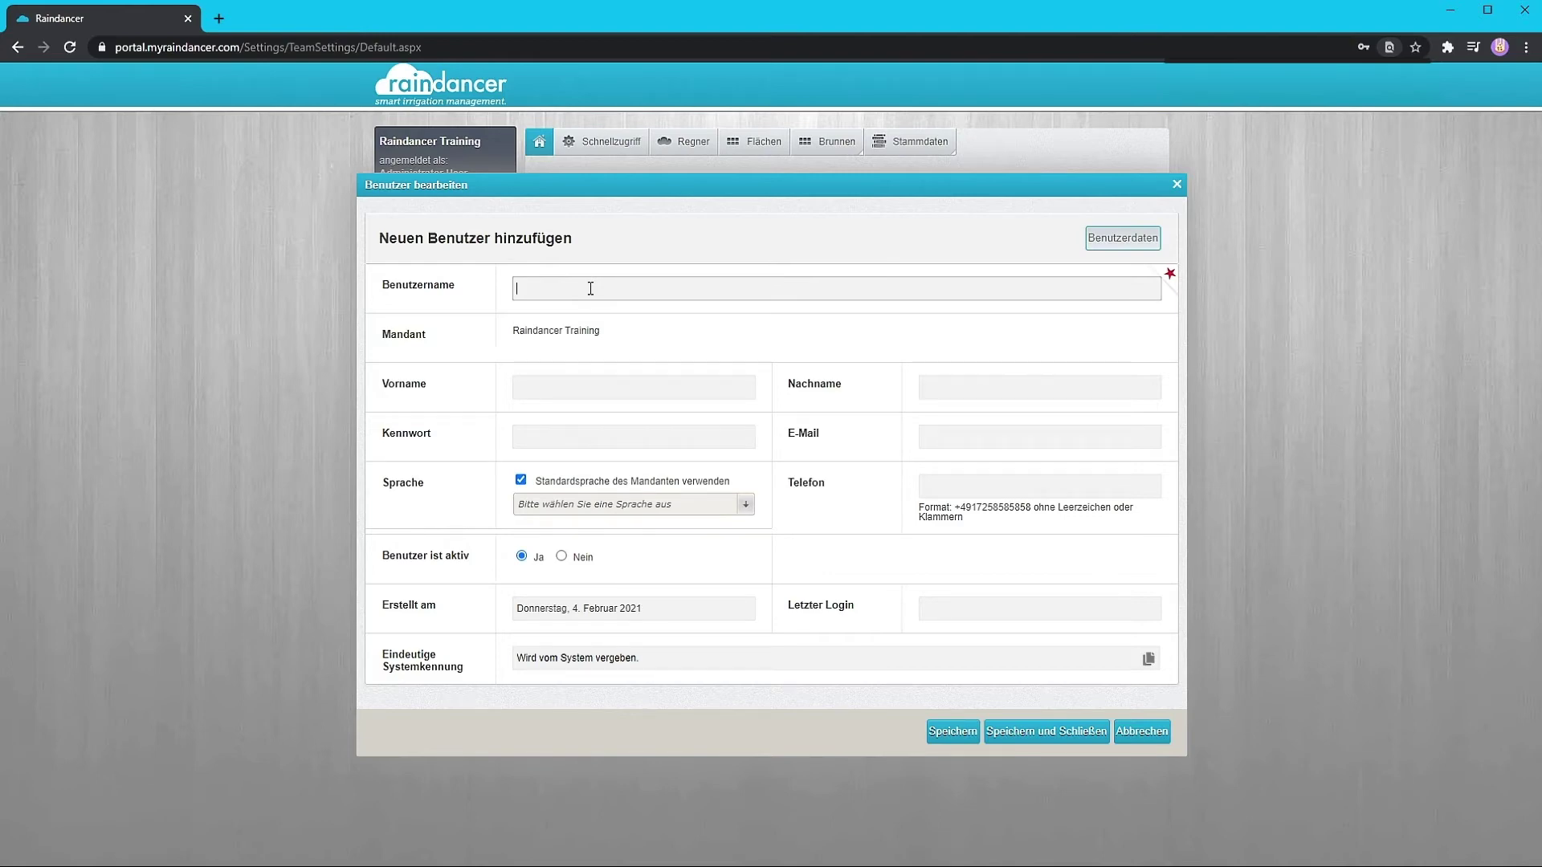
{"action": "type", "text": "j.watson"}
{"action": "left_click", "coordinate": [561, 385]}
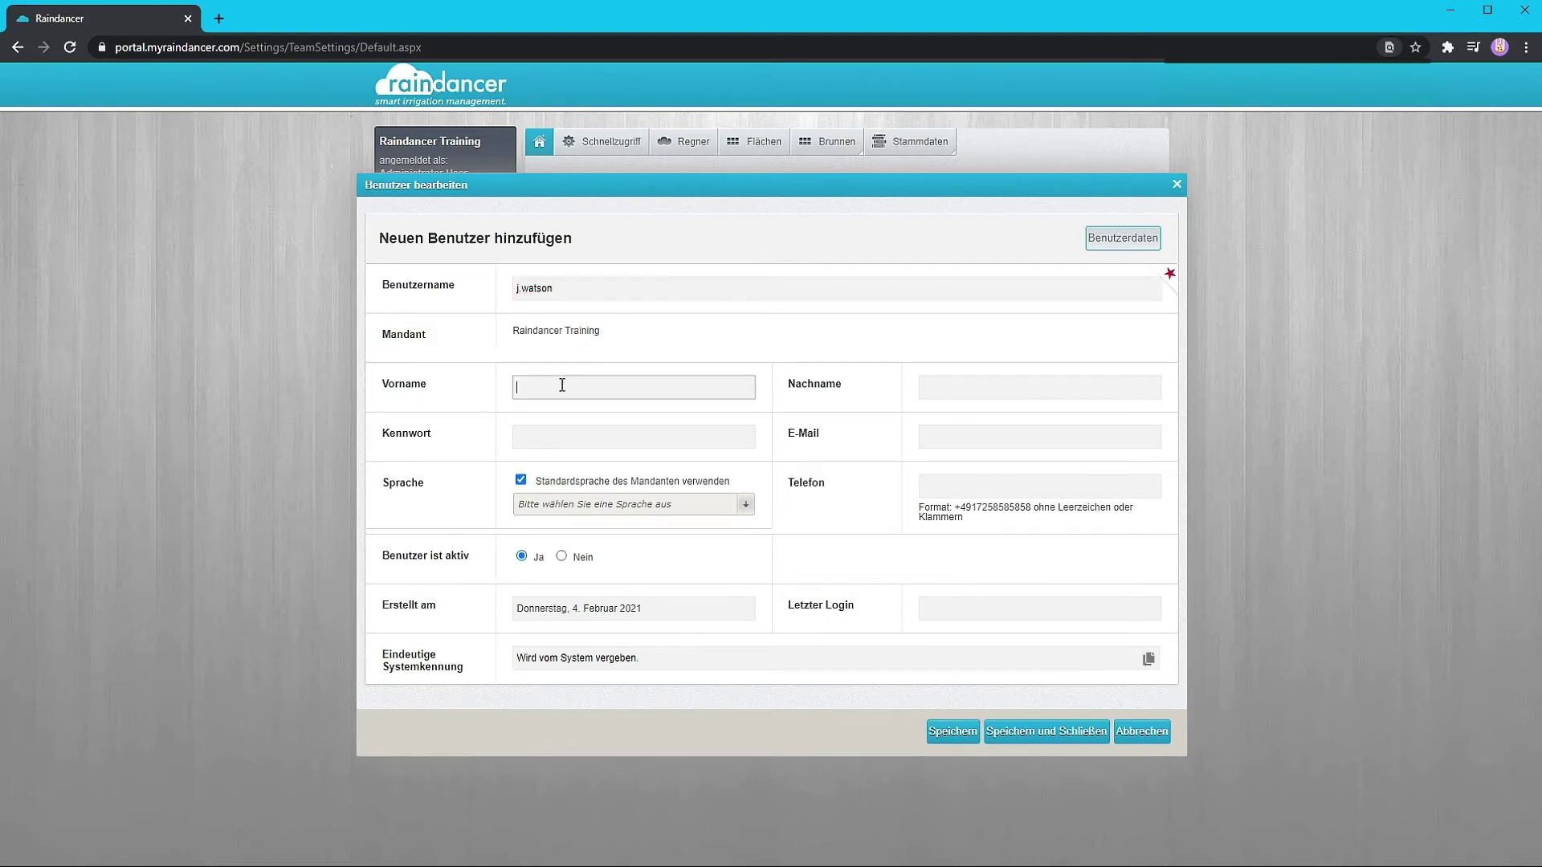
{"action": "type", "text": "John"}
{"action": "key", "text": "Tab"}
{"action": "type", "text": "Watson"}
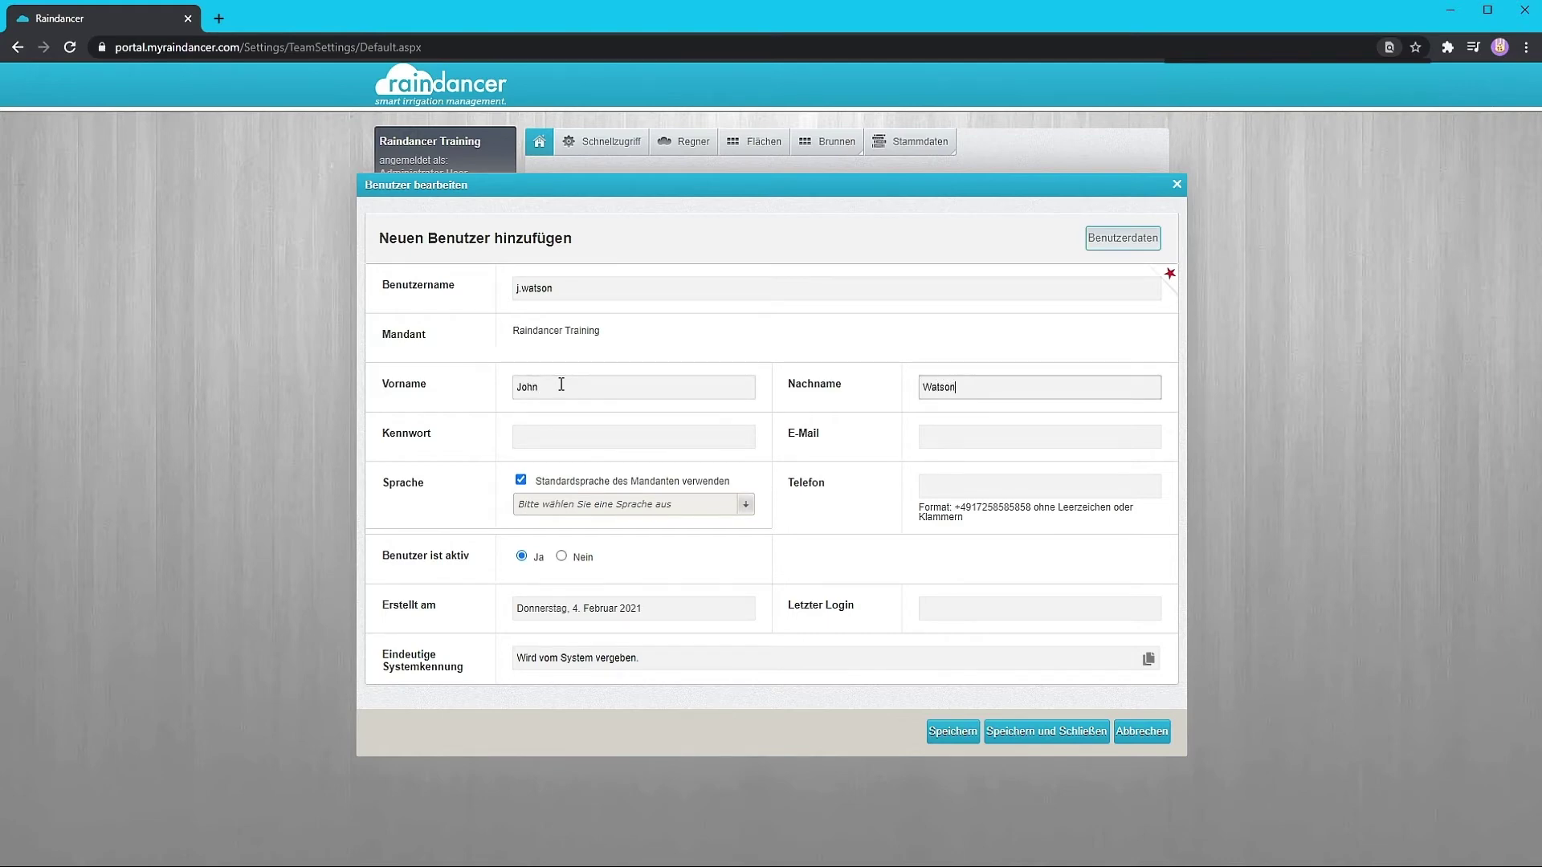
{"action": "left_click", "coordinate": [552, 434]}
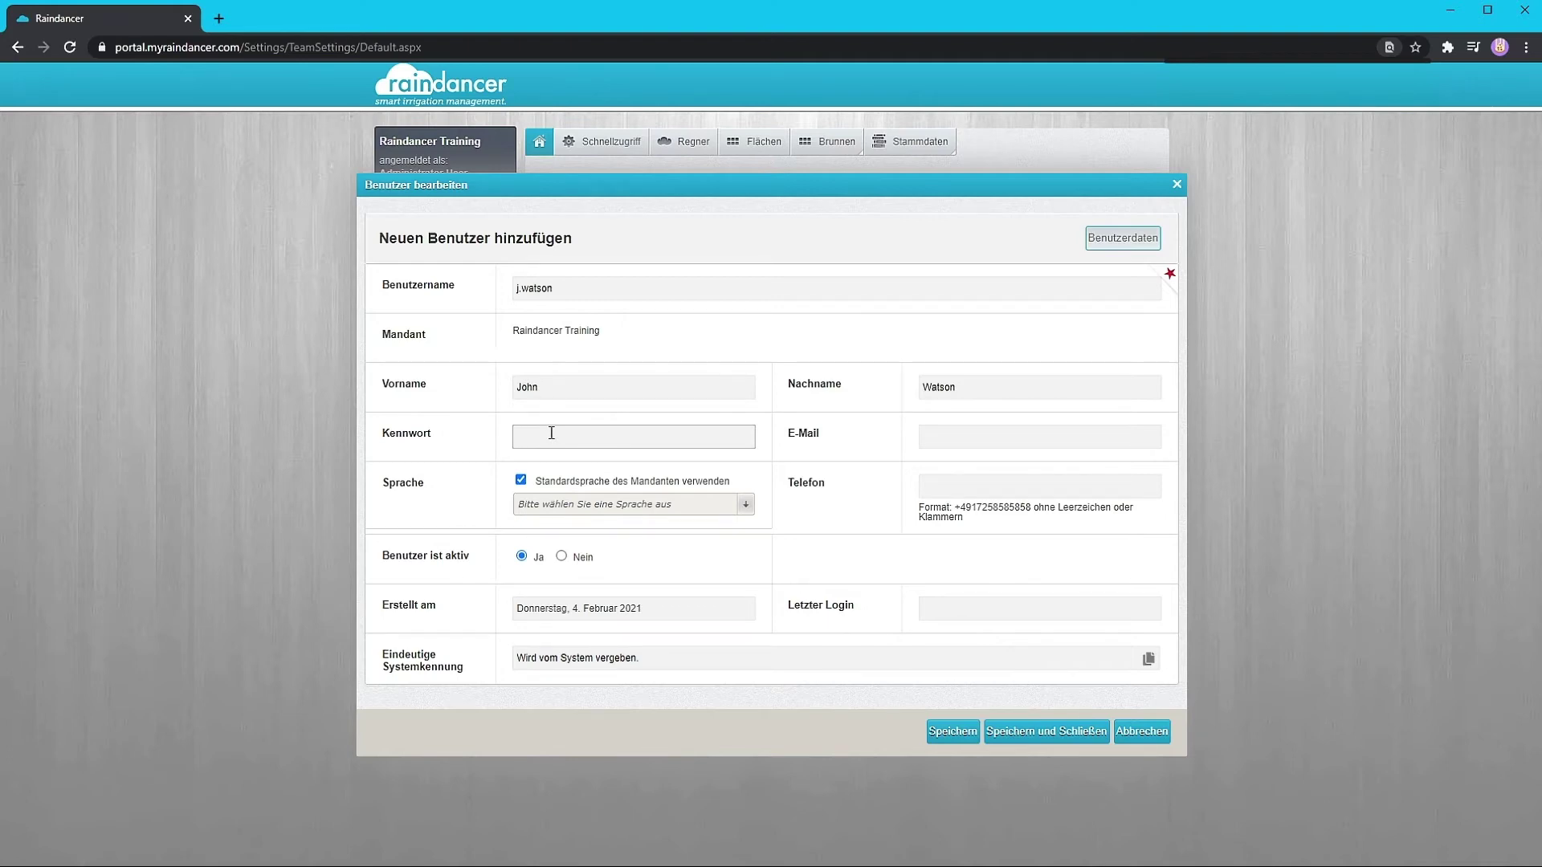
{"action": "type", "text": "********"}
- Add the new user's e-mail address and phone number, then save with Speichern
{"action": "left_click", "coordinate": [954, 436]}
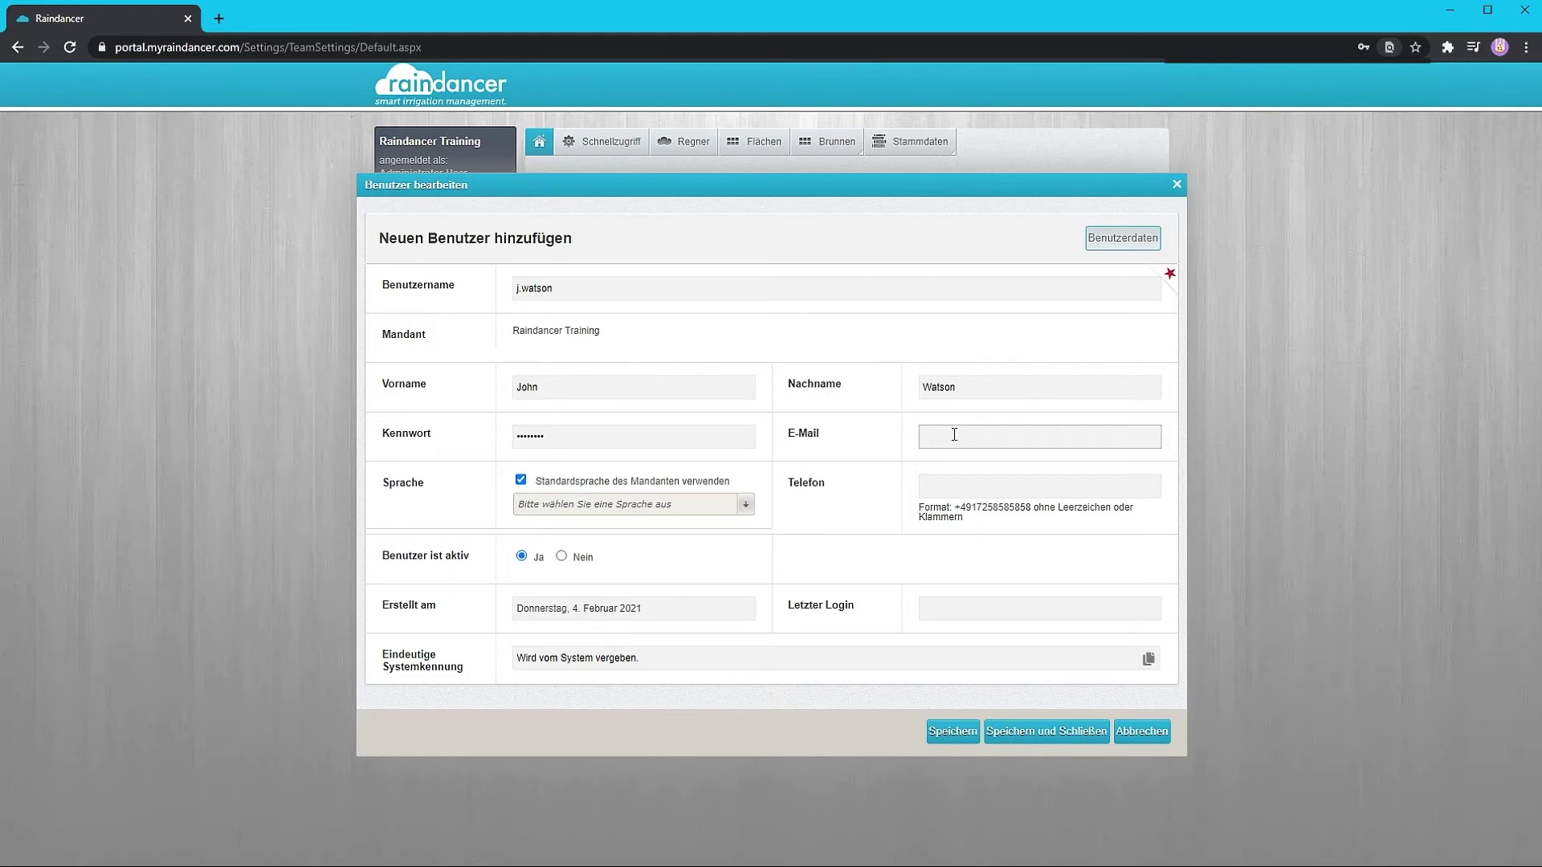
{"action": "left_click", "coordinate": [949, 482]}
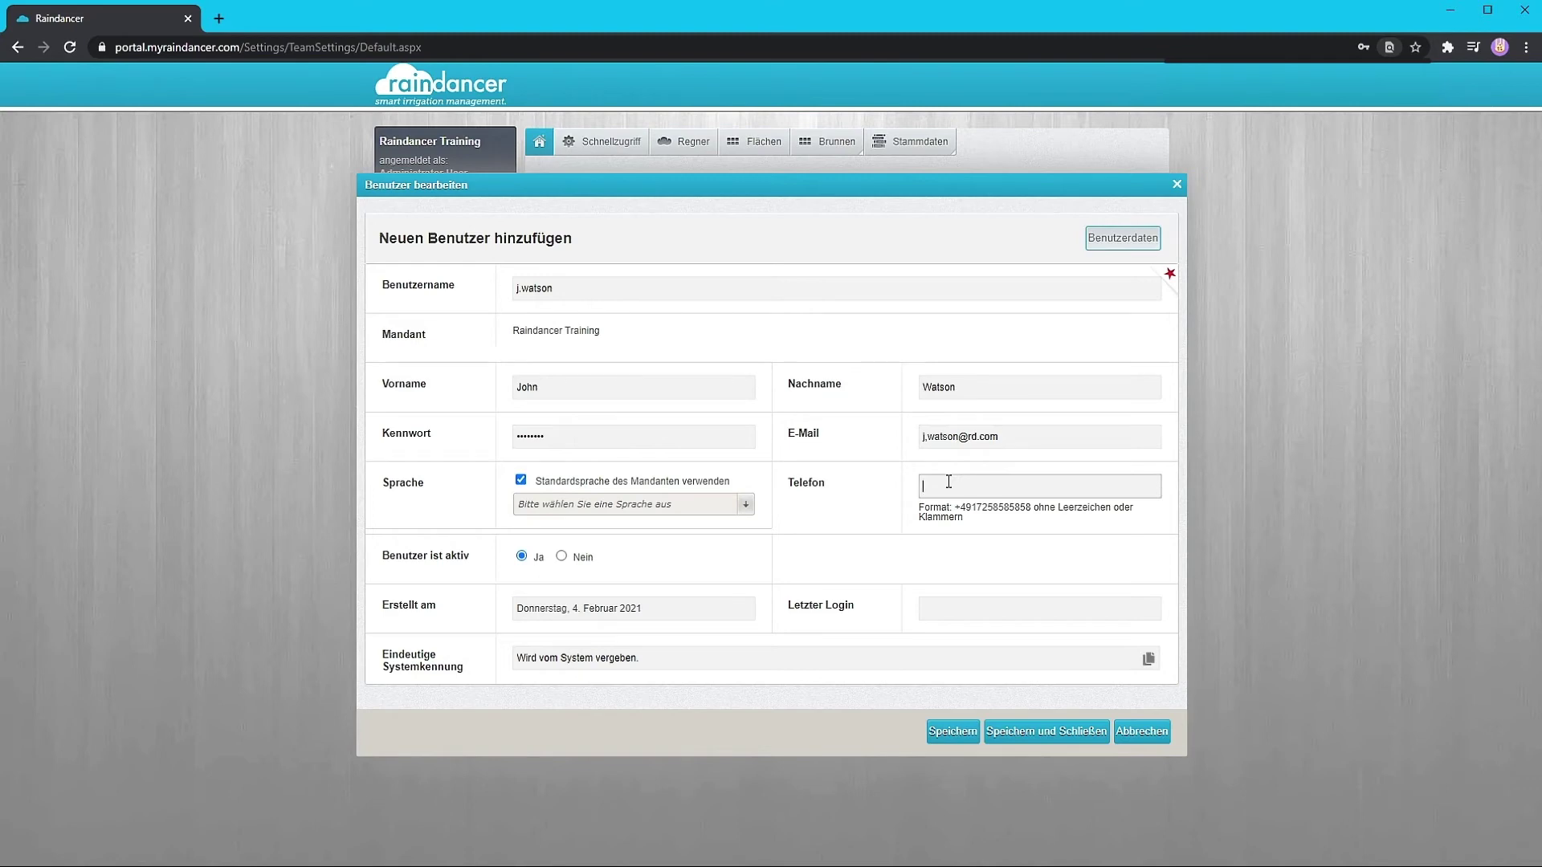
{"action": "left_click", "coordinate": [918, 542]}
{"action": "left_click", "coordinate": [949, 735]}
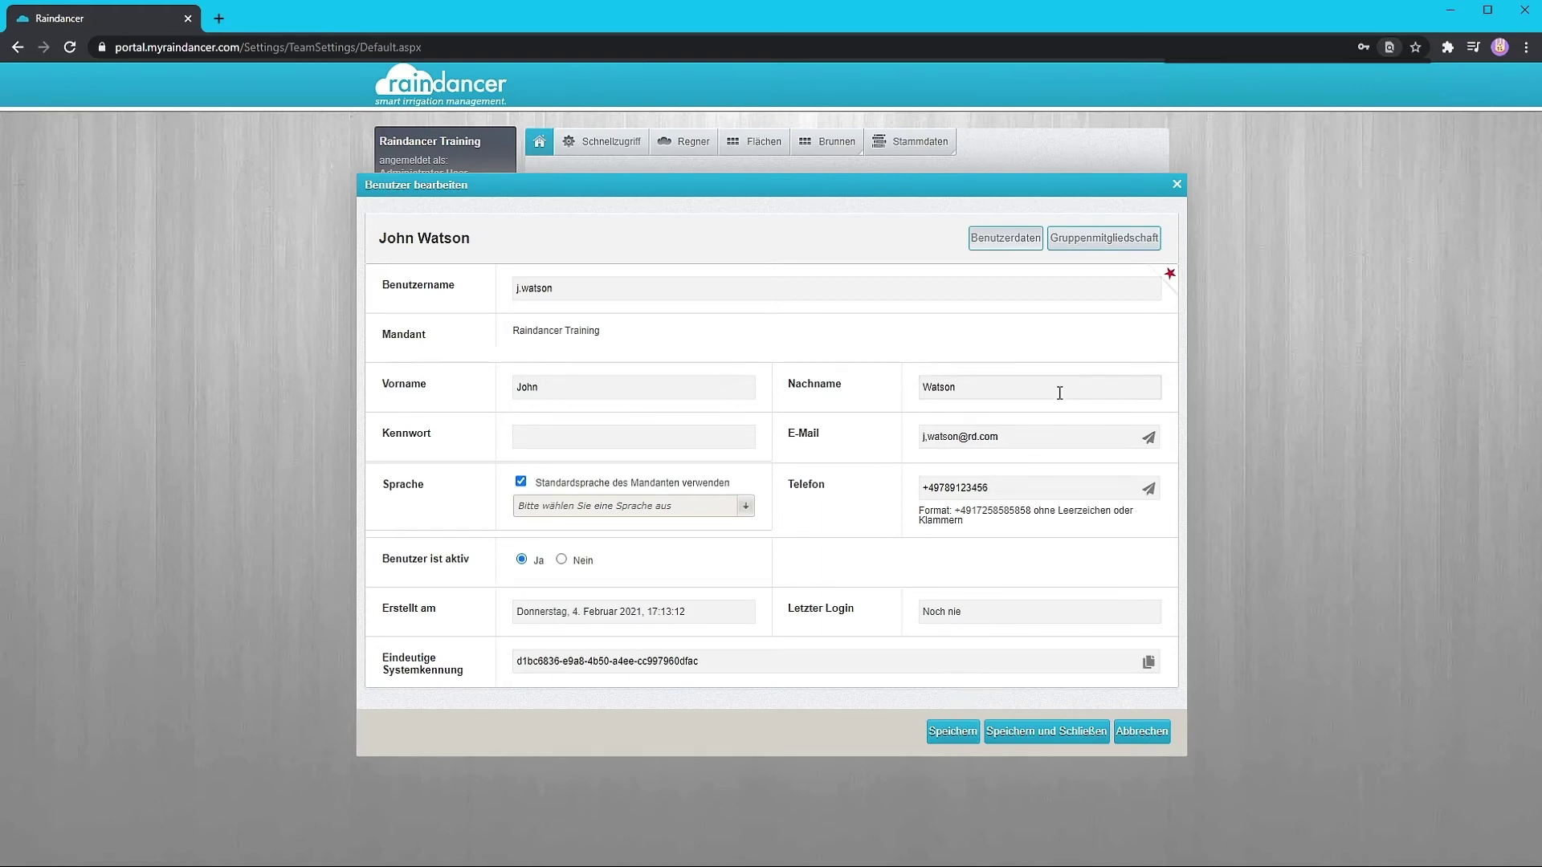
- Move the new user from group 03 Mobile App Nutzer to 02 Web-Portal Nutzer and save
{"action": "left_click", "coordinate": [1101, 248]}
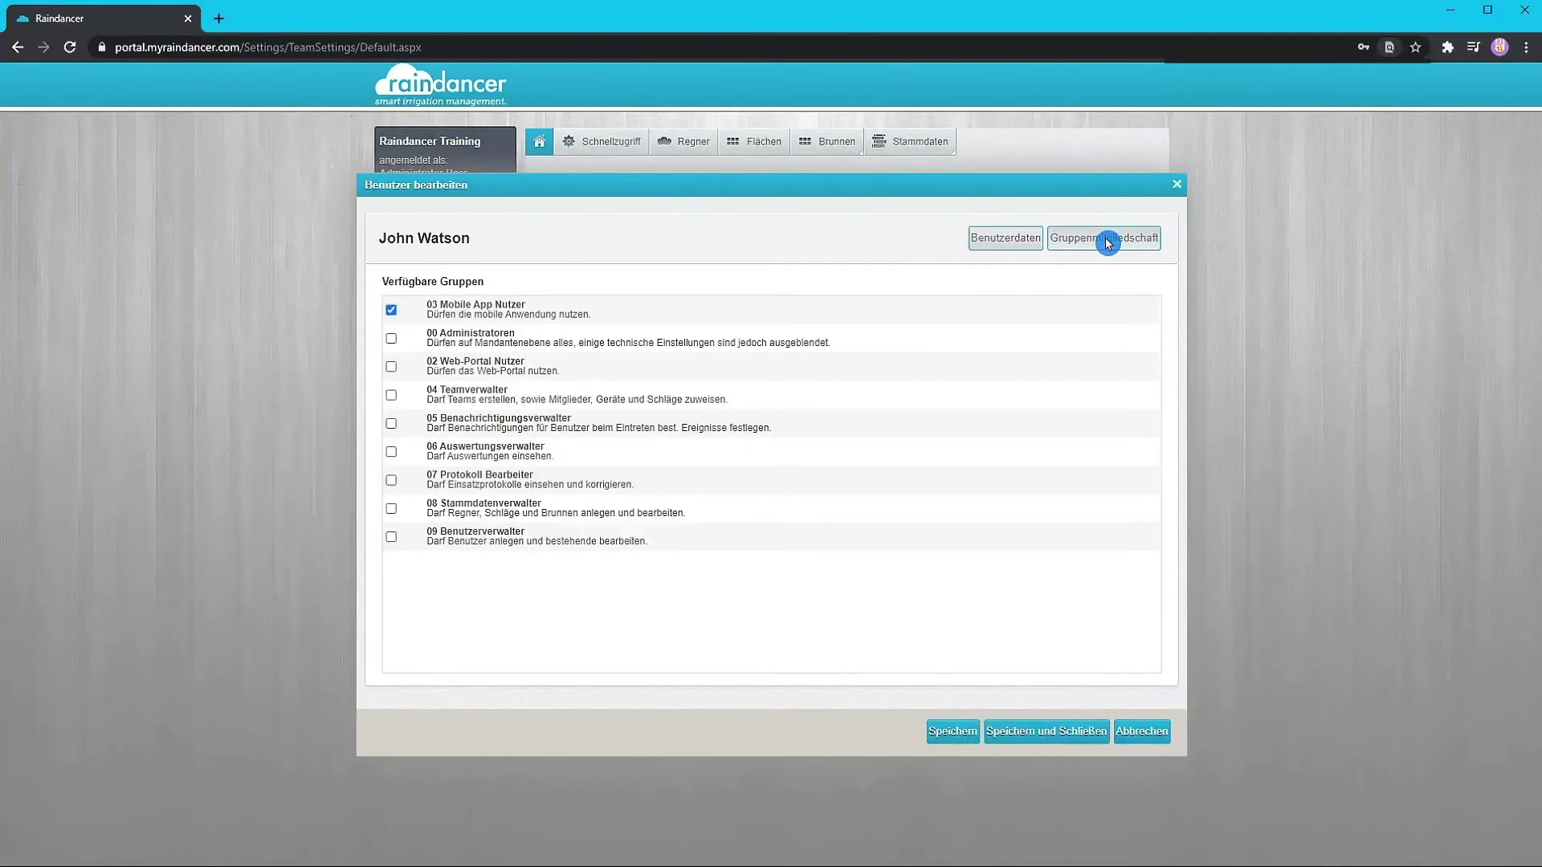
{"action": "left_click", "coordinate": [390, 311]}
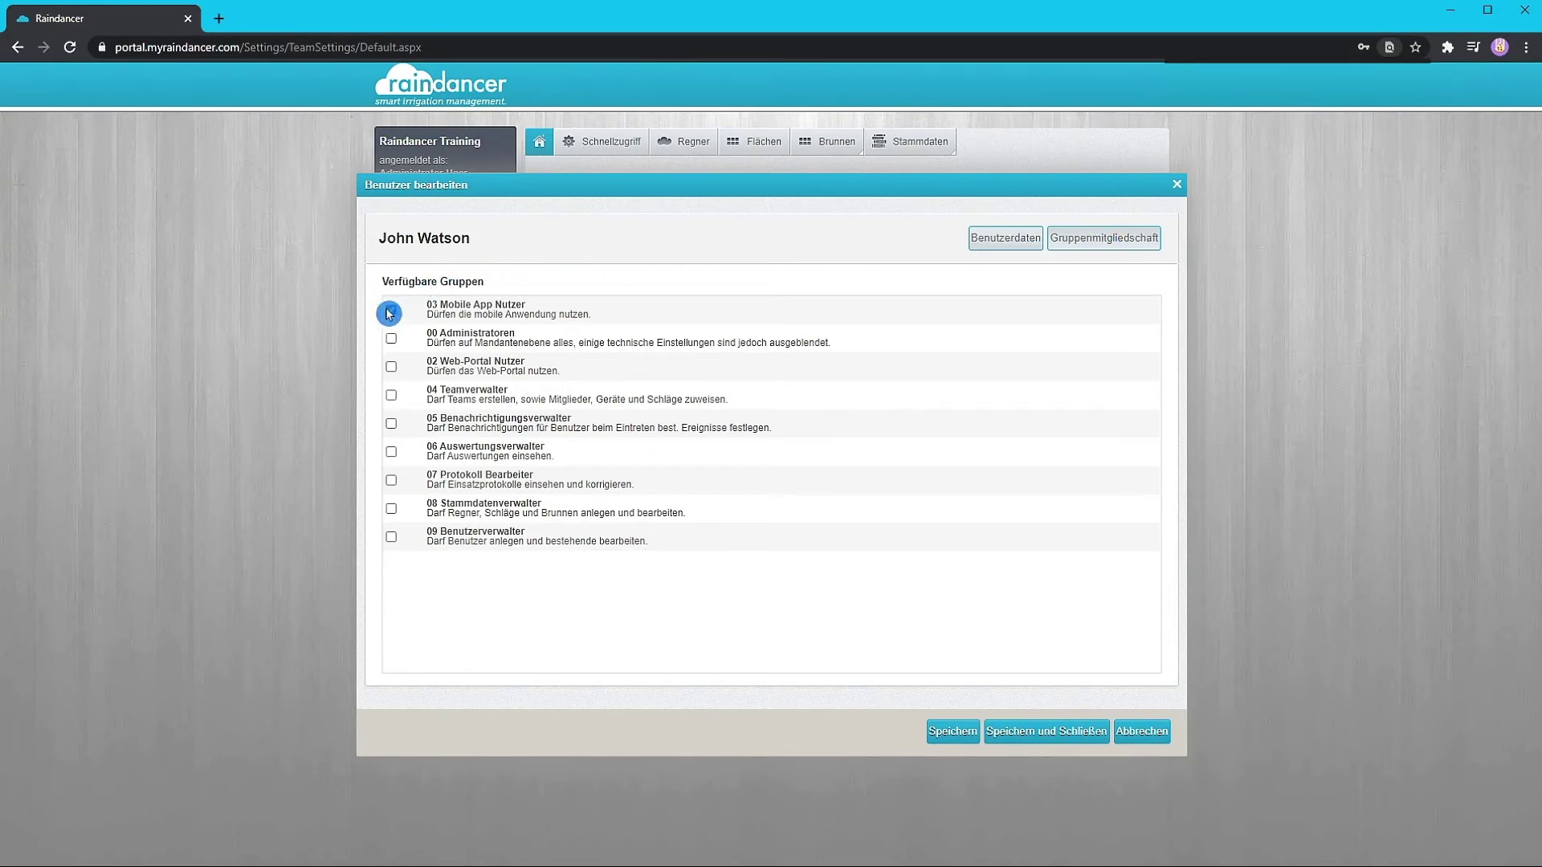
{"action": "left_click", "coordinate": [392, 371]}
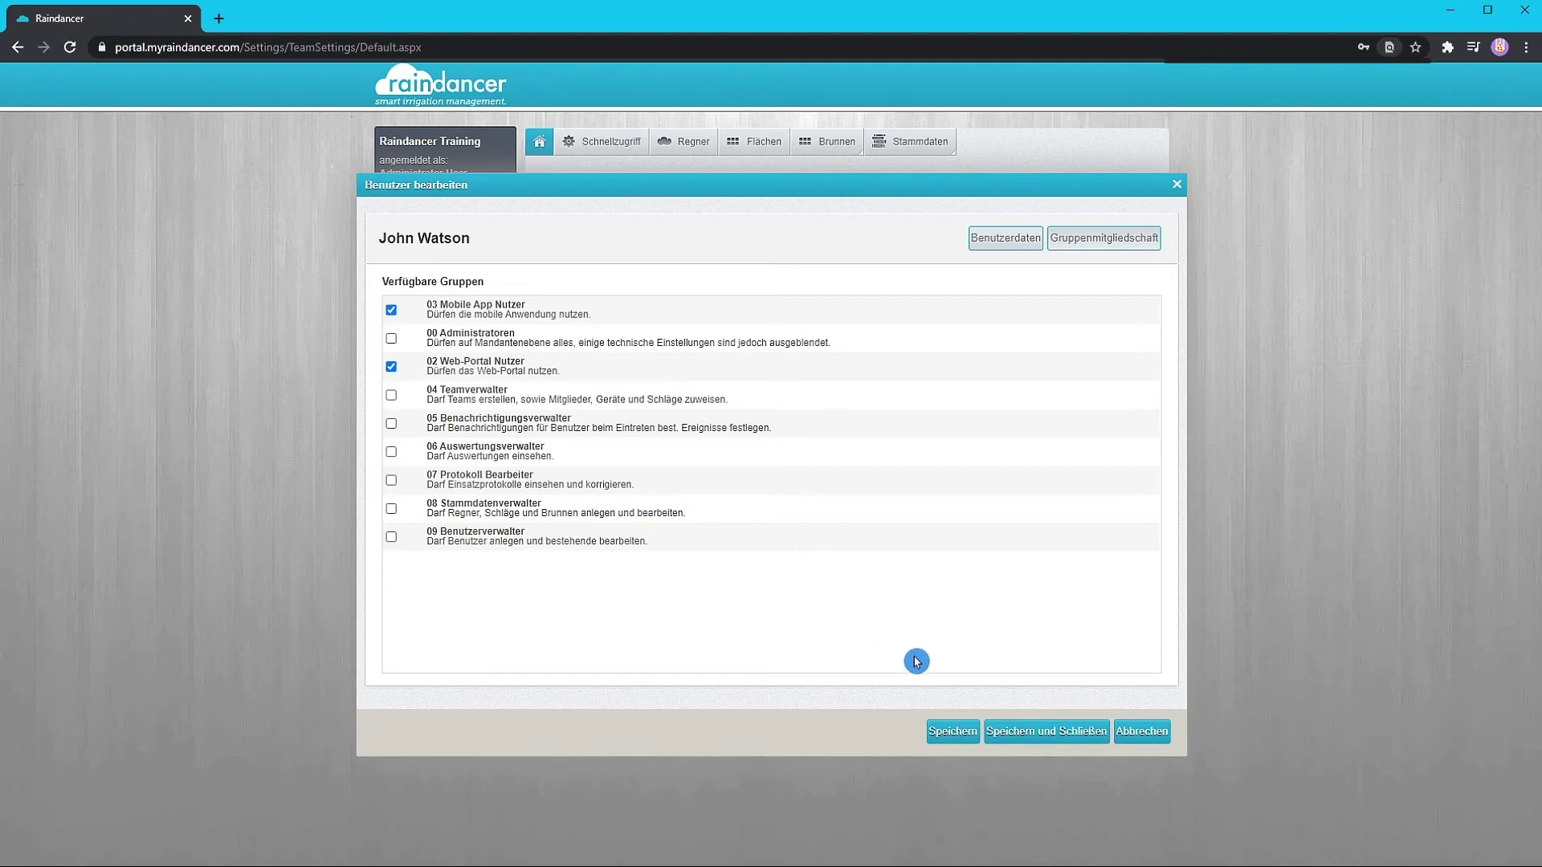
{"action": "left_click", "coordinate": [1018, 732]}
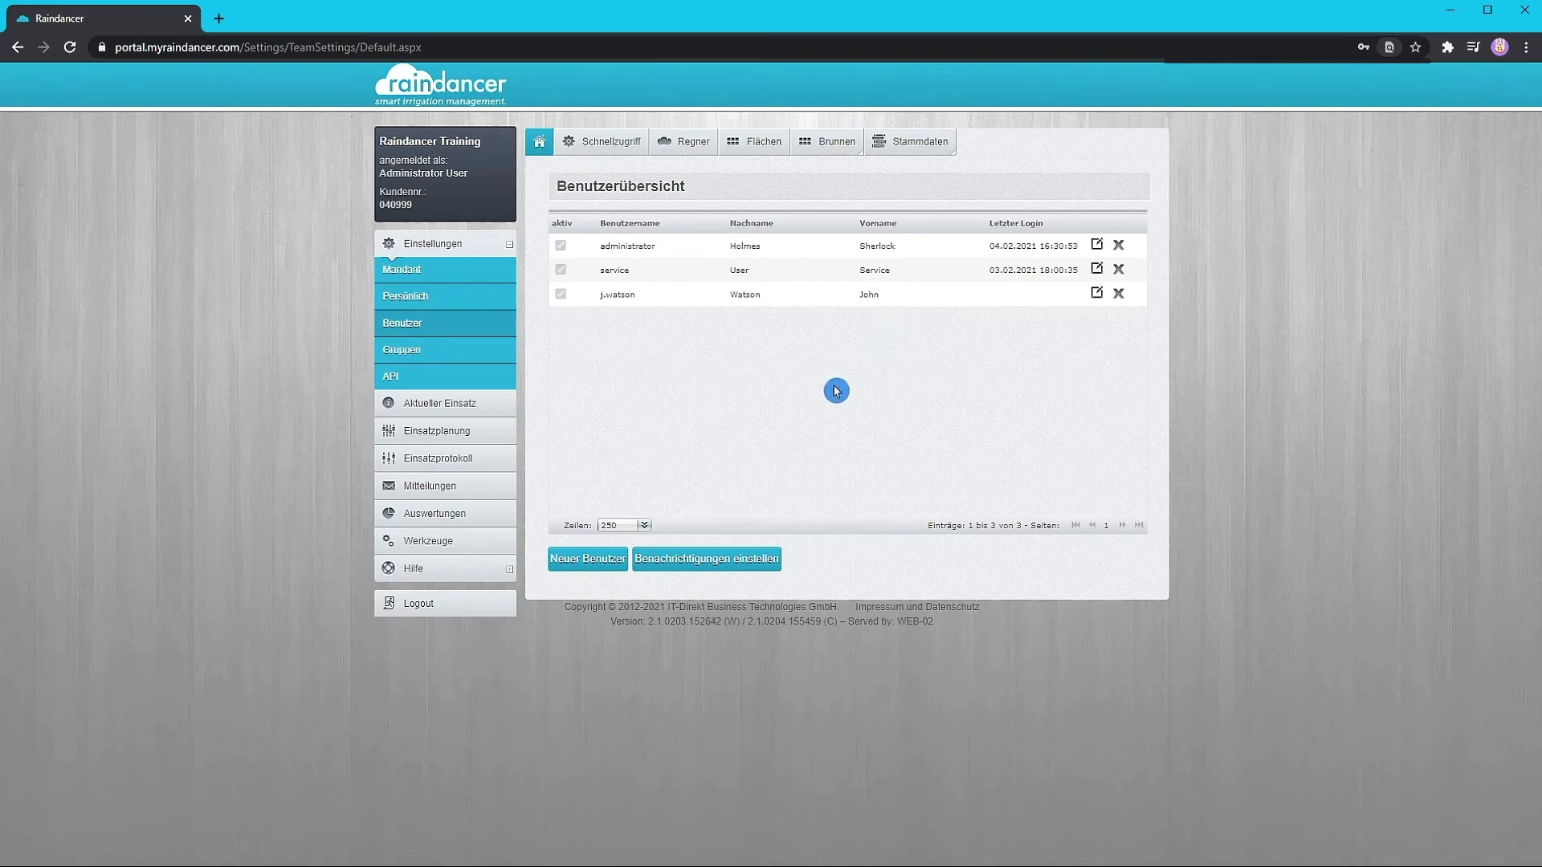
- Enable Einsatz fertig and Störung notifications for the administrator
{"action": "left_click", "coordinate": [736, 562]}
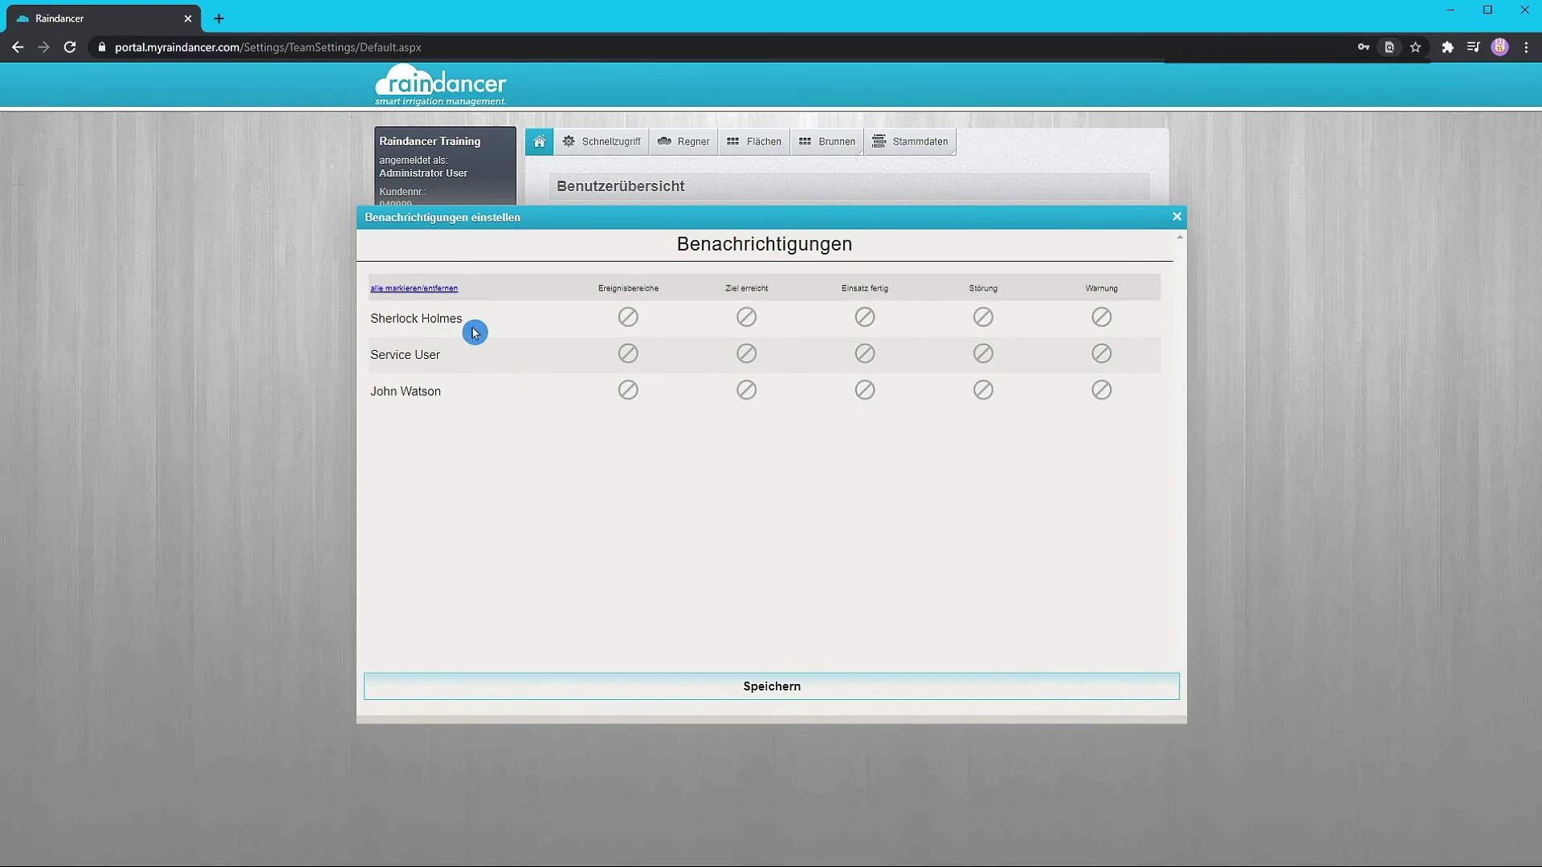
{"action": "left_click", "coordinate": [868, 320]}
{"action": "left_click", "coordinate": [984, 321]}
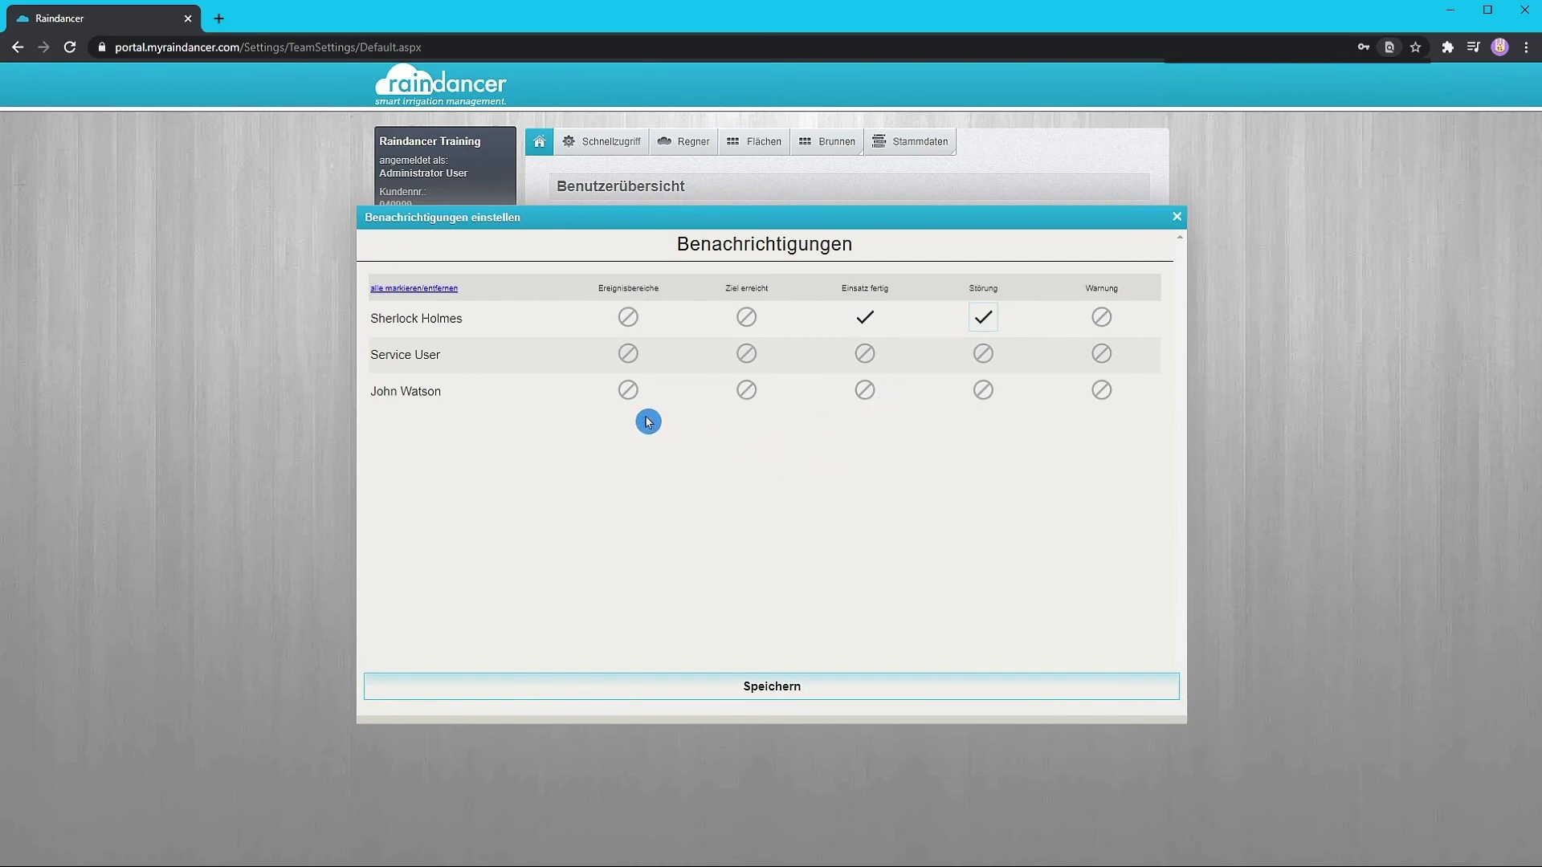
- Enable Ereignisbereiche, Ziel erreicht, Einsatz fertig, Störung and Warnung for the new user, then save
{"action": "left_click", "coordinate": [628, 395]}
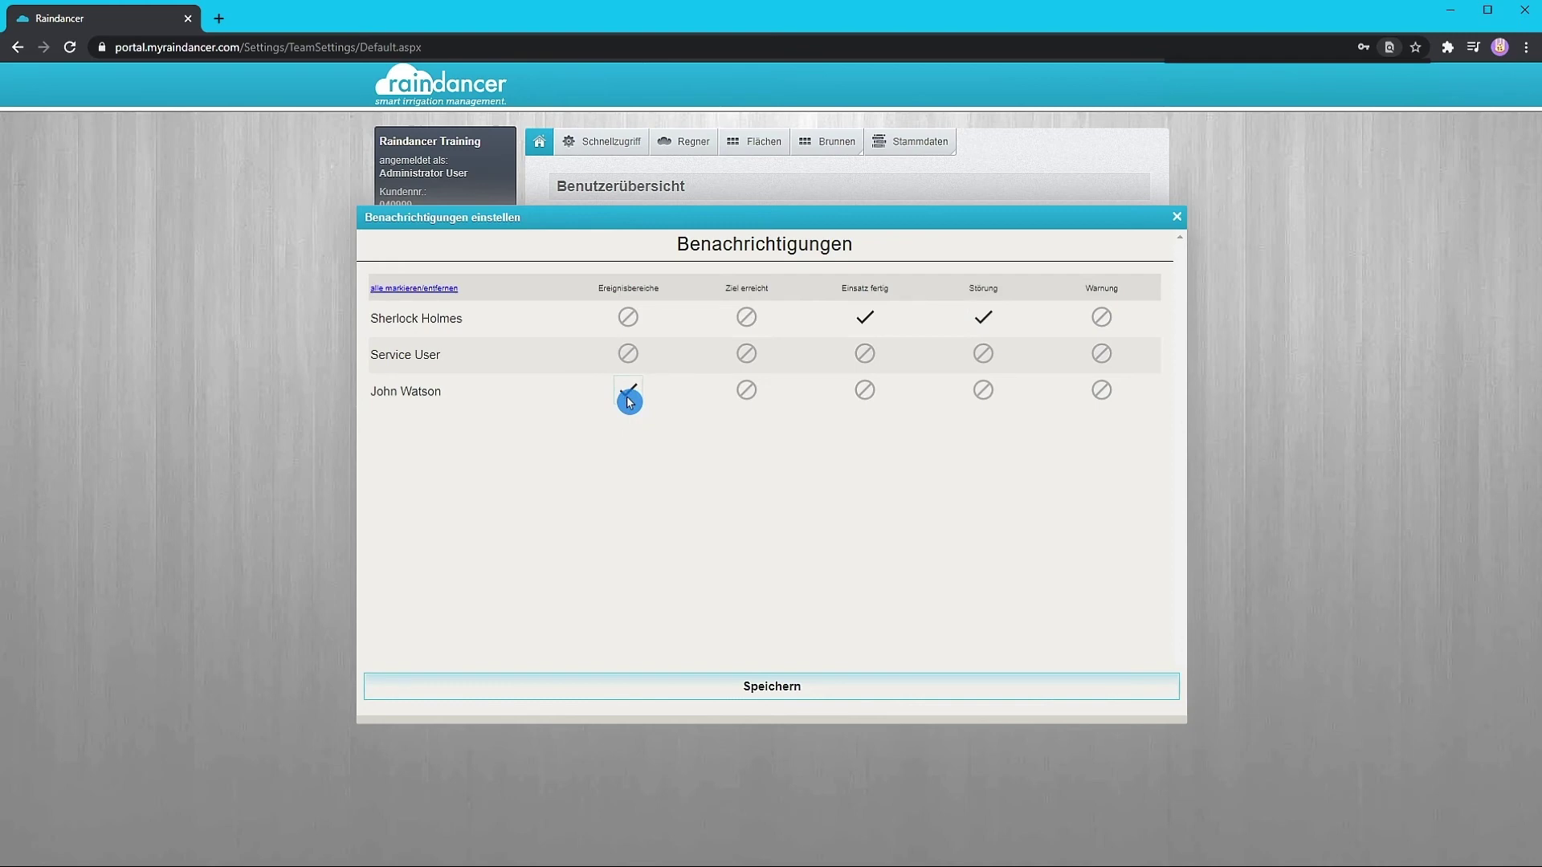
{"action": "left_click", "coordinate": [751, 394]}
{"action": "left_click", "coordinate": [870, 395]}
{"action": "left_click", "coordinate": [989, 393]}
{"action": "left_click", "coordinate": [1108, 394]}
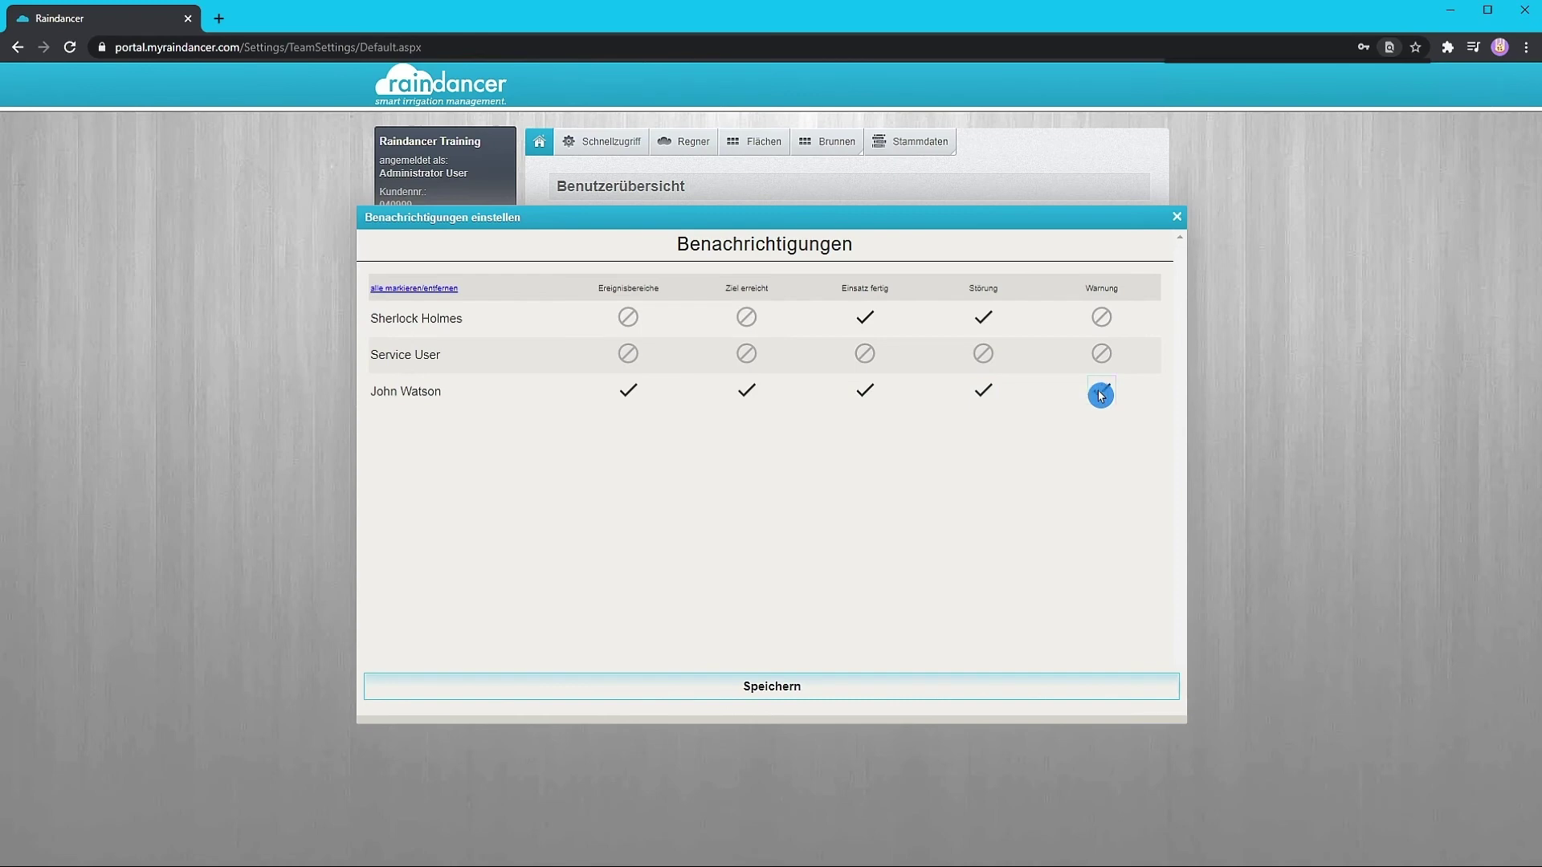
{"action": "left_click", "coordinate": [850, 682]}
{"action": "left_click", "coordinate": [1177, 218]}
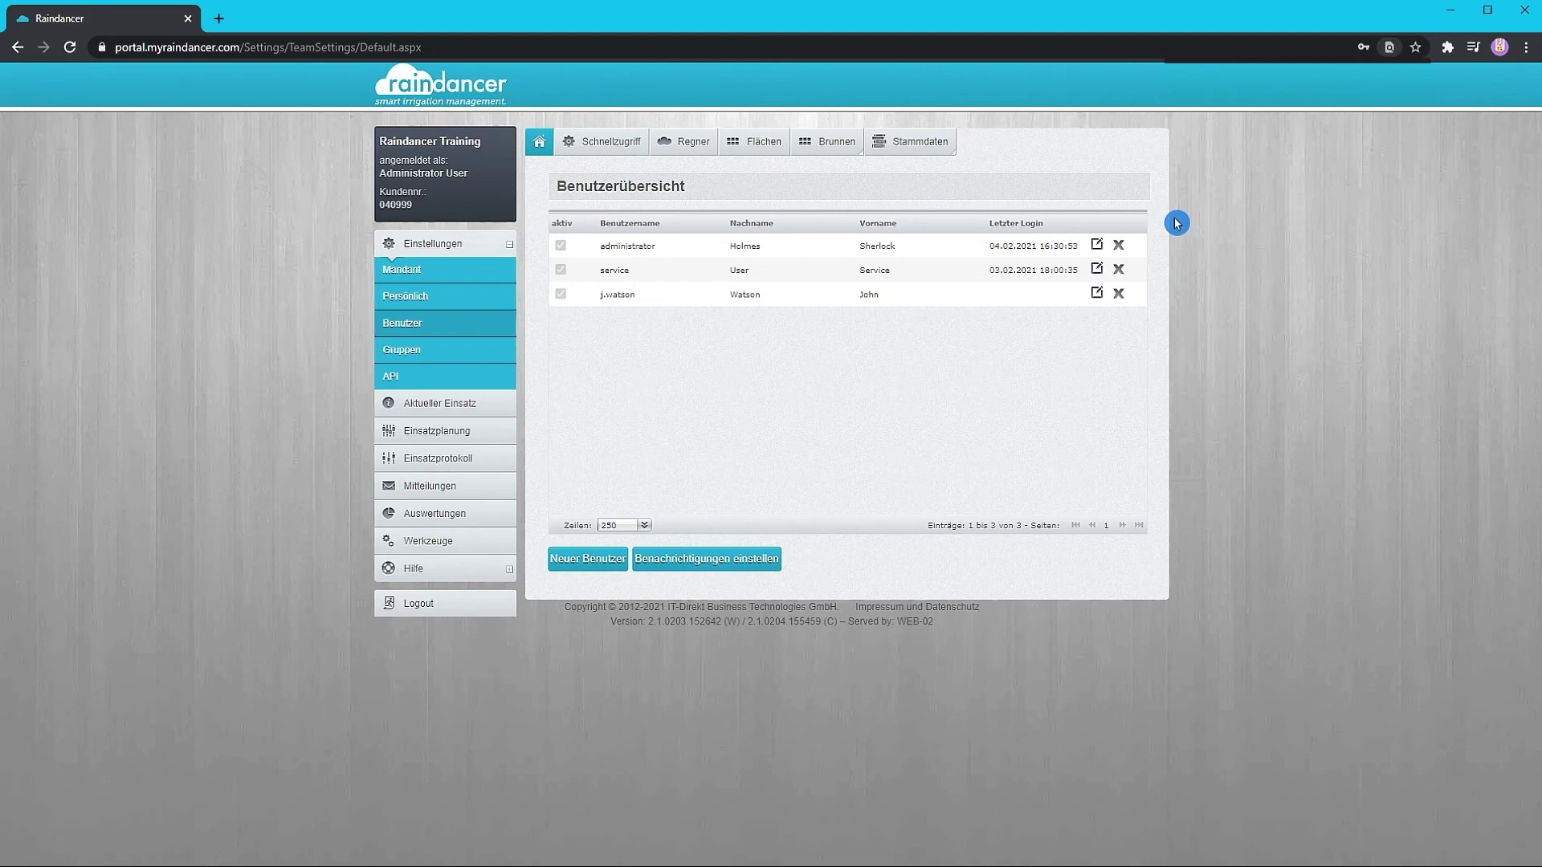
- Decline the new user's deletion with Nein, then open its edit form
{"action": "left_click", "coordinate": [1118, 294]}
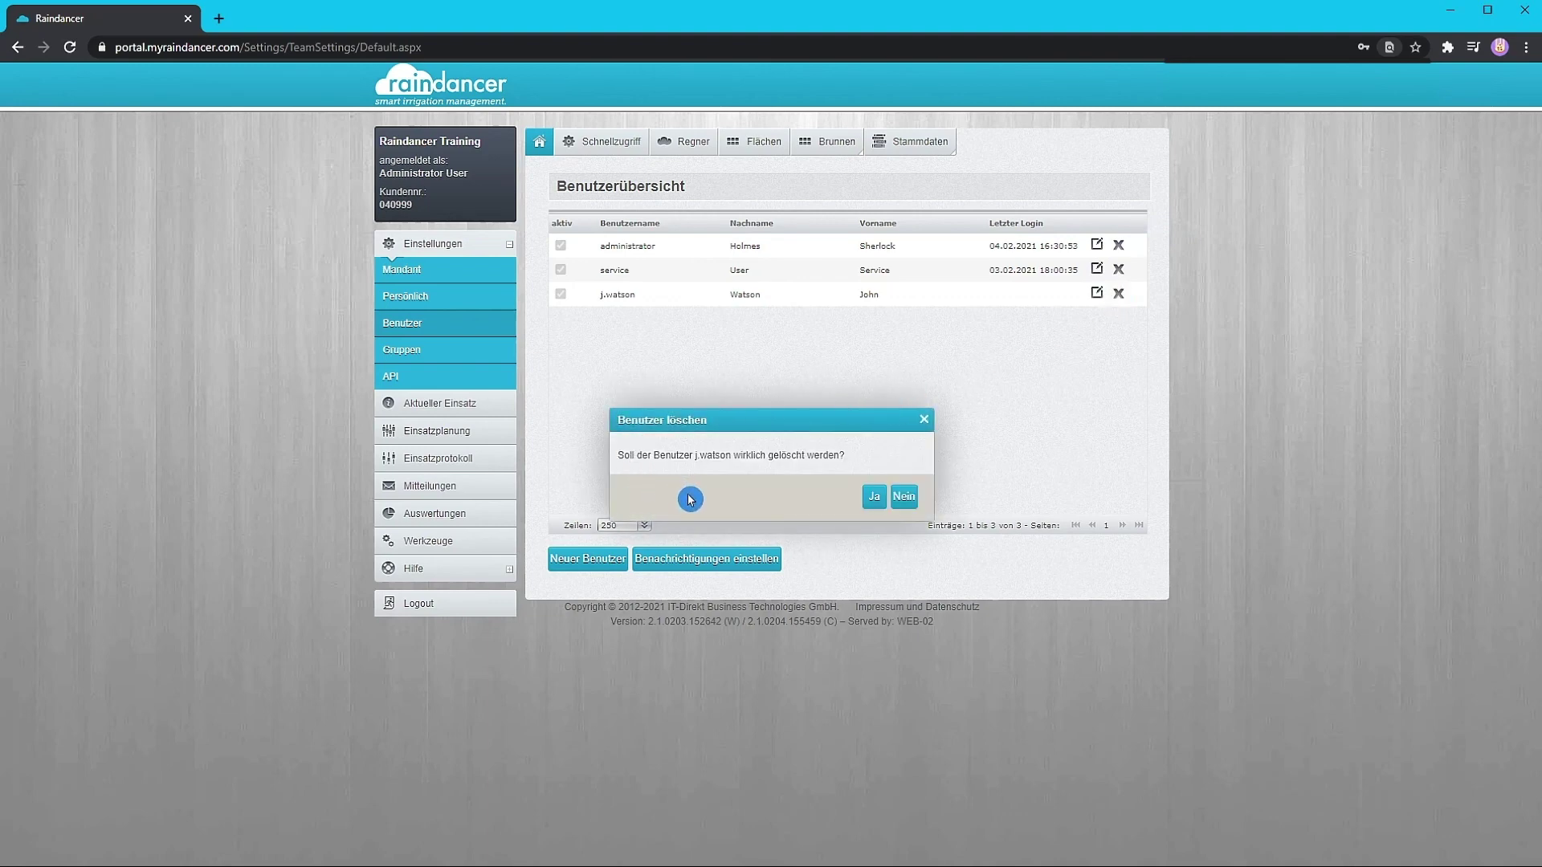
{"action": "left_click", "coordinate": [914, 502]}
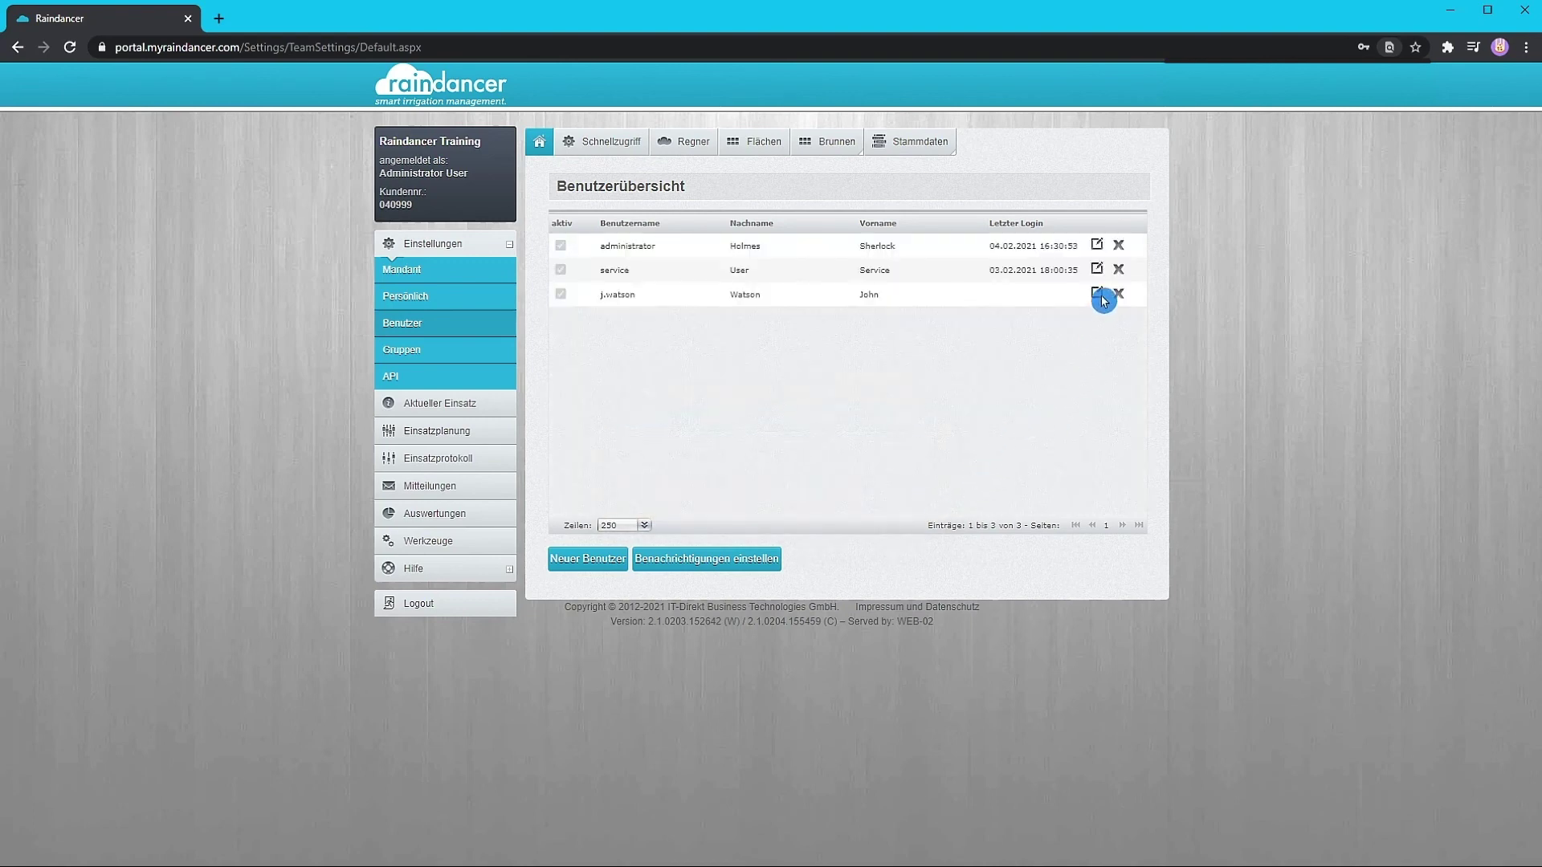
{"action": "left_click", "coordinate": [1098, 296]}
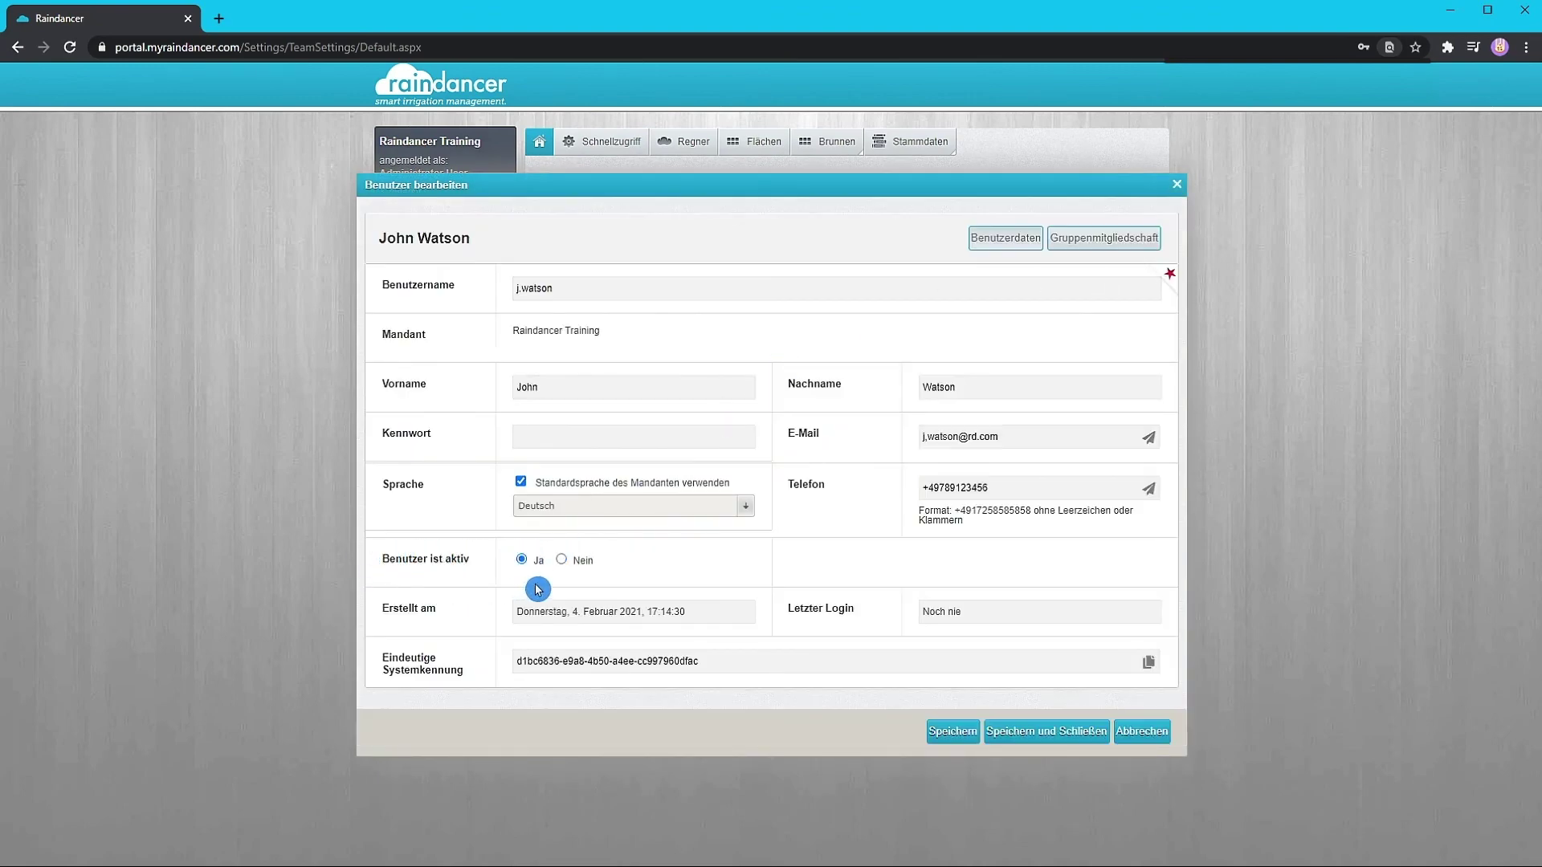
- Set Benutzer ist aktiv to Nein for the new user, save, and close the editor
{"action": "left_click", "coordinate": [562, 562]}
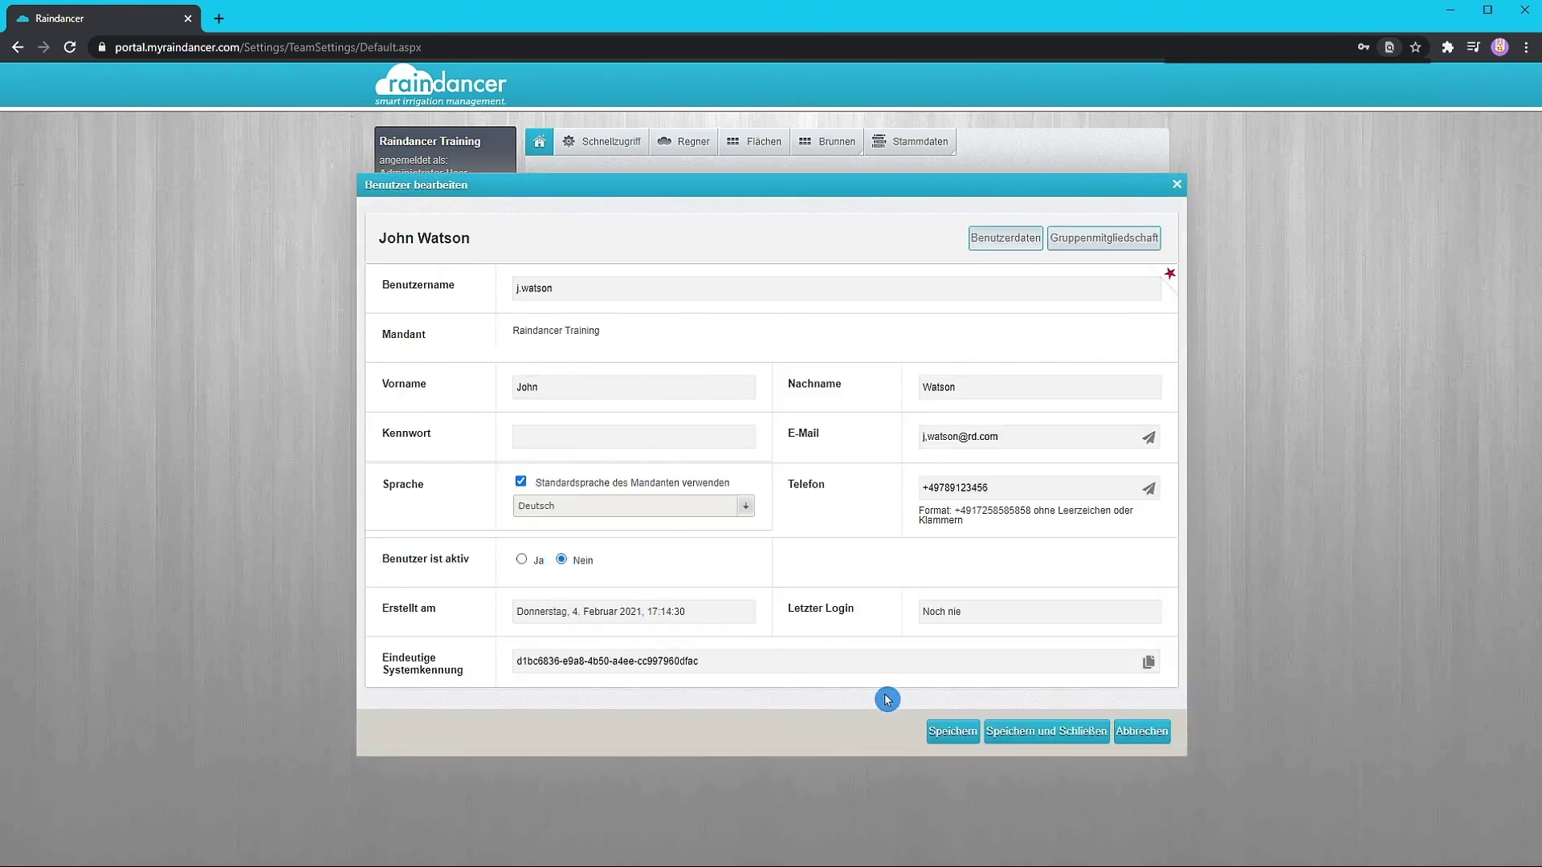
{"action": "left_click", "coordinate": [965, 734]}
{"action": "left_click", "coordinate": [1141, 732]}
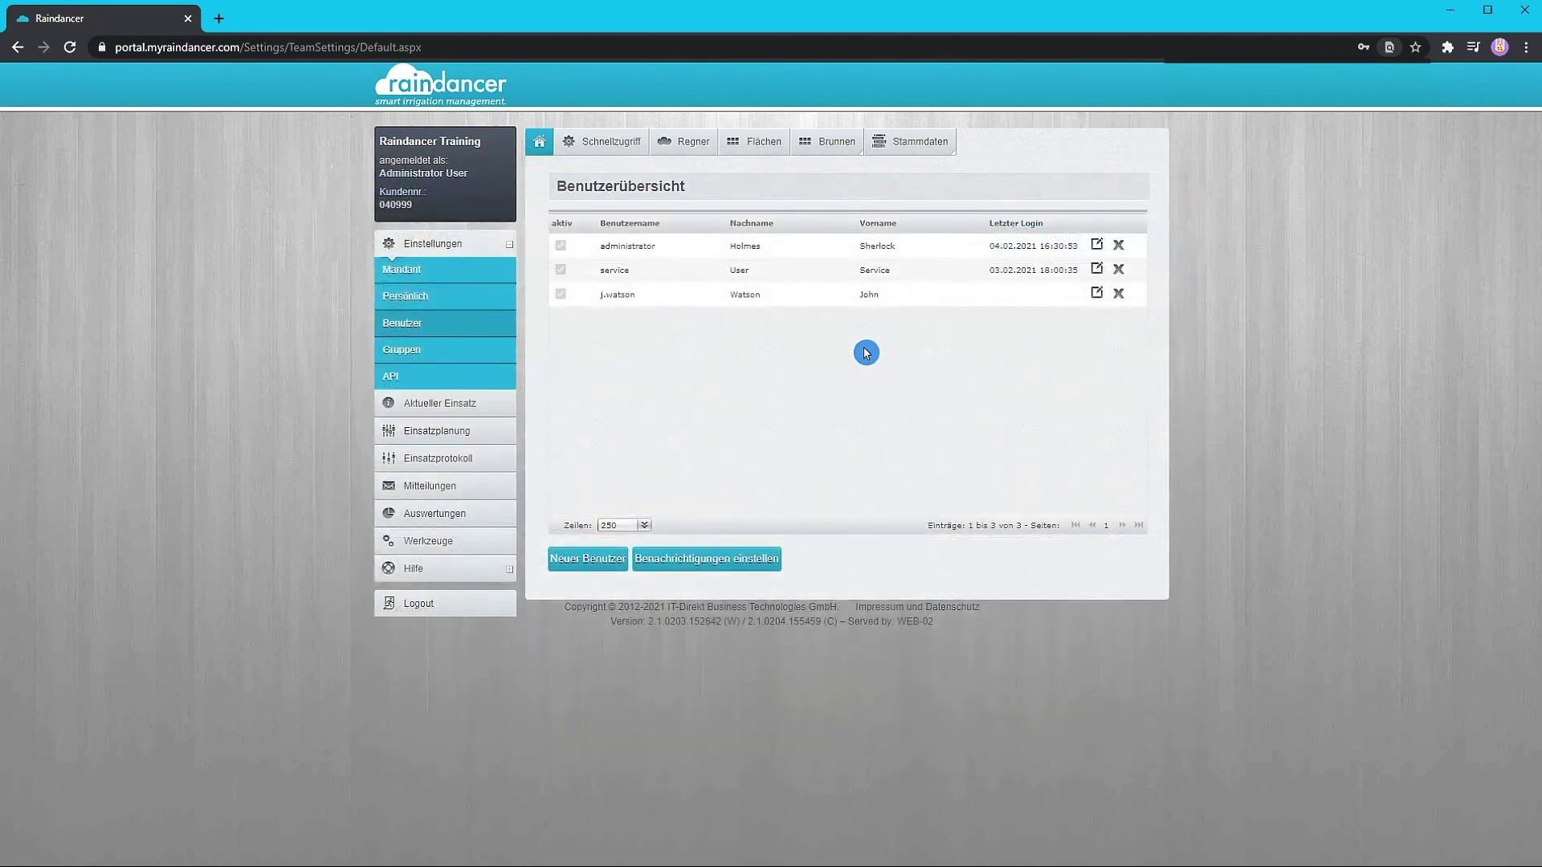